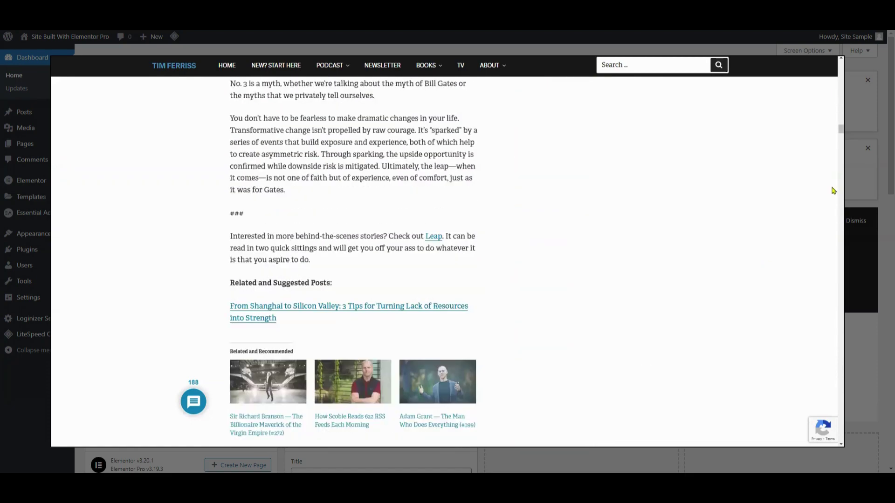
Step: Scroll through the sample article from the top
left_click_drag(834, 137, 835, 196)
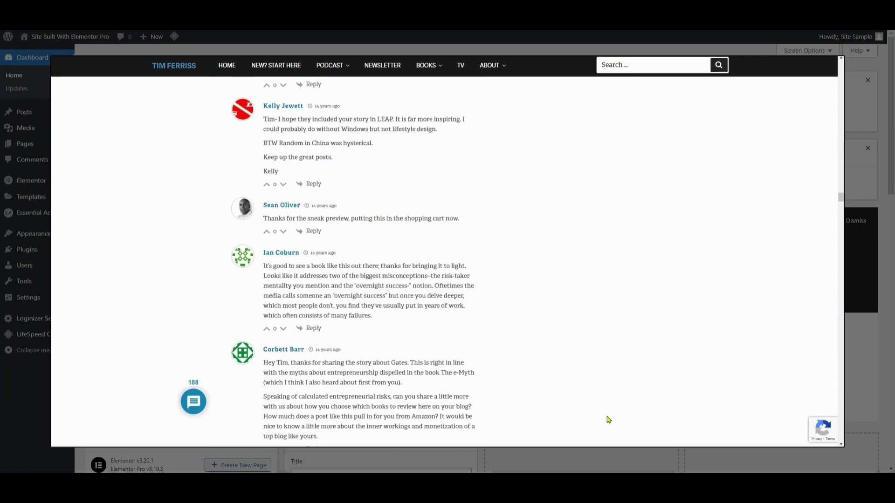
key("Home")
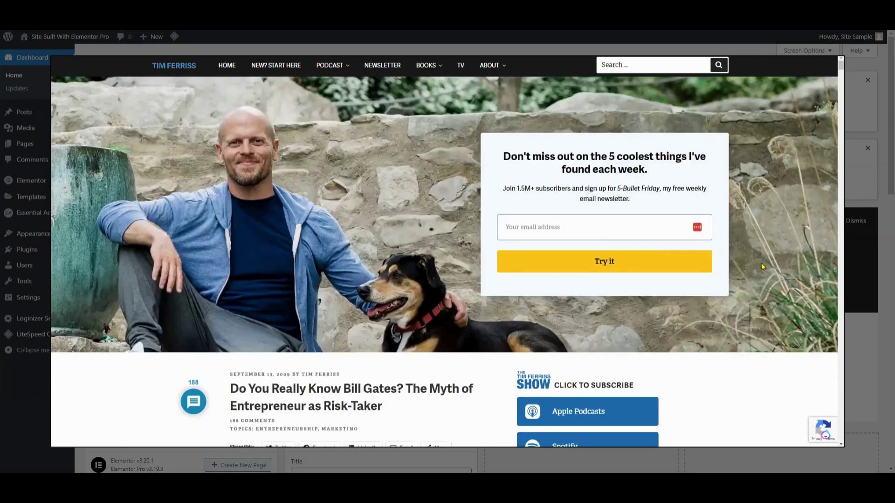
scroll(763, 267, "down", 8)
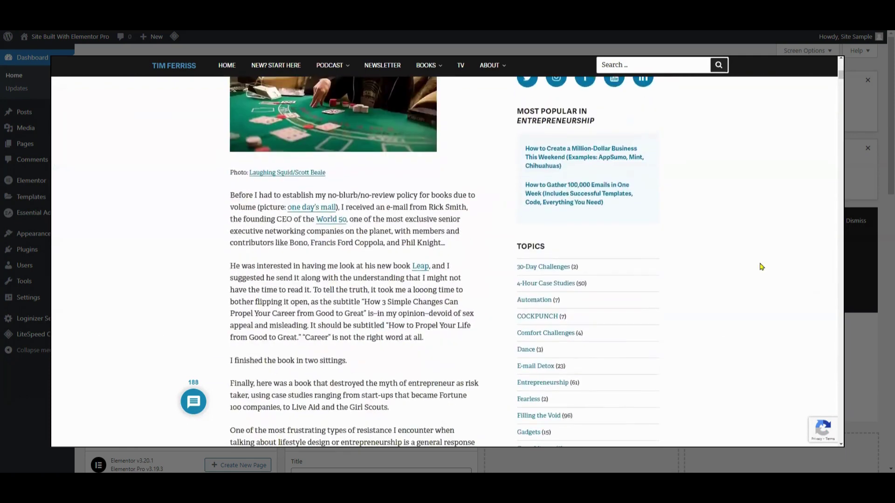
scroll(762, 266, "down", 10)
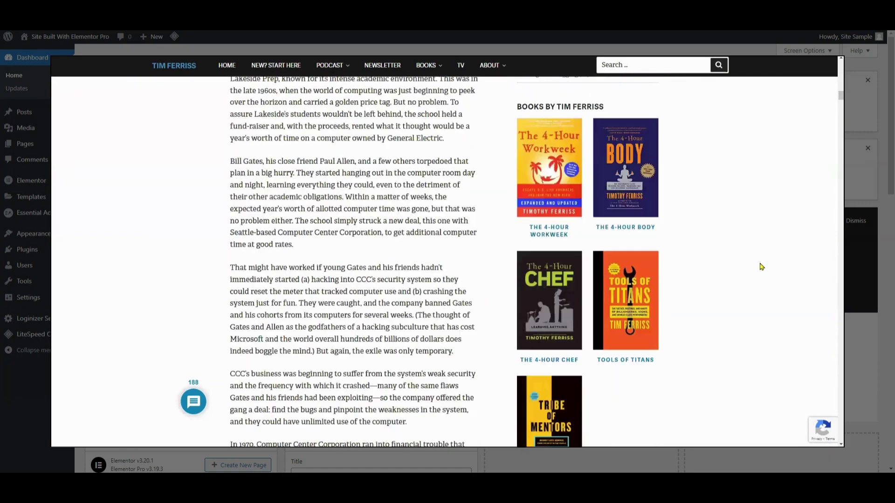
scroll(761, 267, "down", 15)
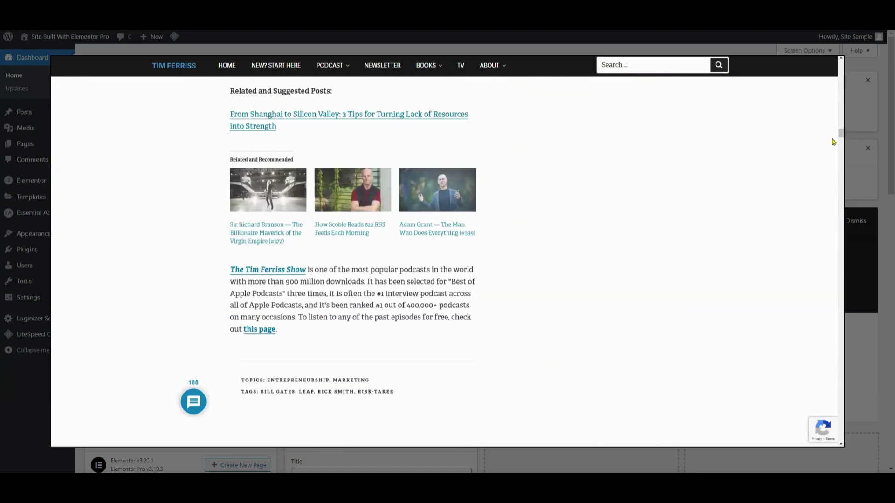
scroll(835, 197, "down", 10)
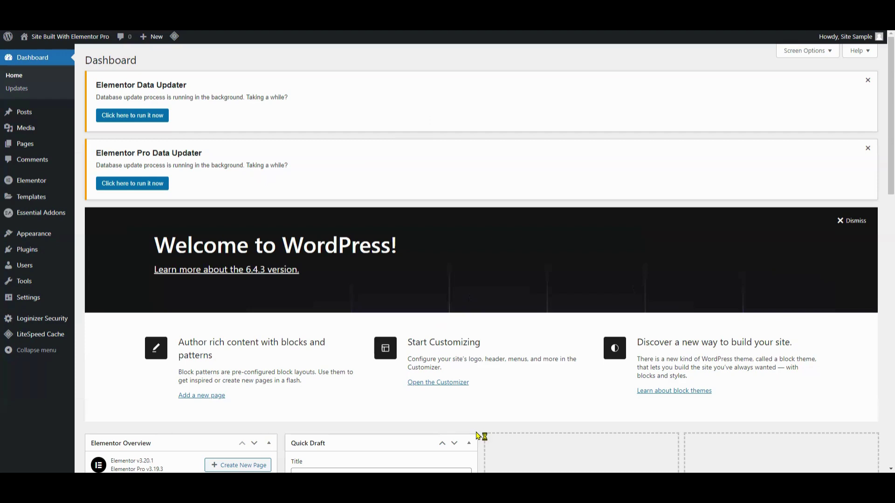
Step: Create a new Single Post template in Theme Builder, dismissing the template Library
mouse_move(28, 197)
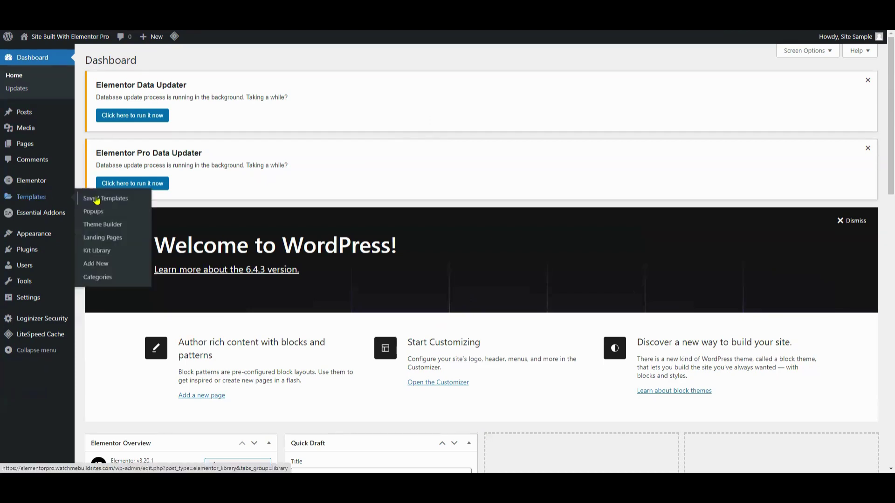
left_click(148, 115)
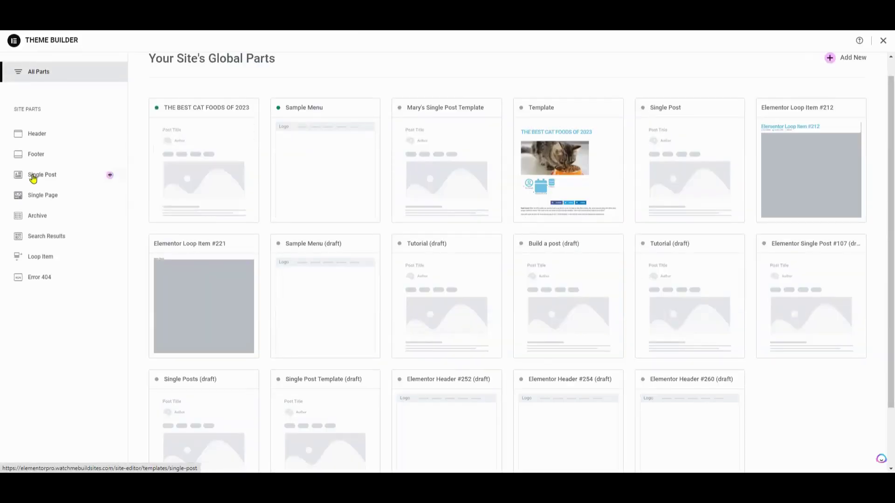
left_click(54, 180)
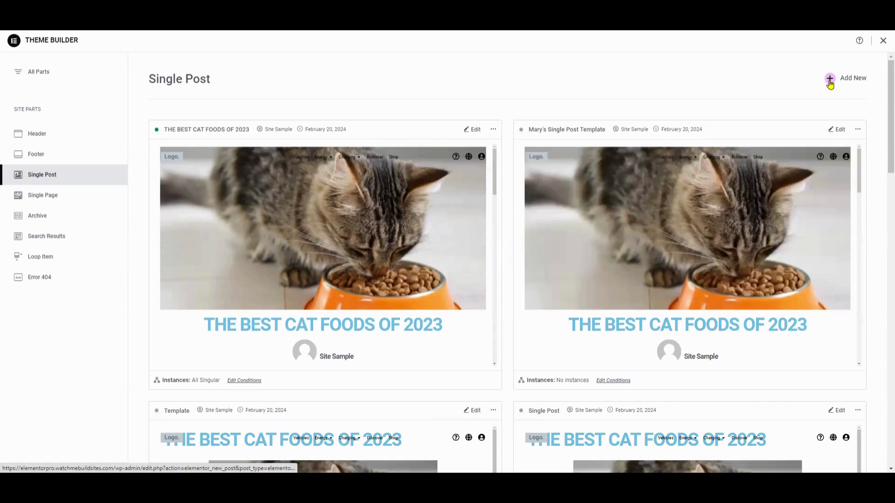
left_click(830, 82)
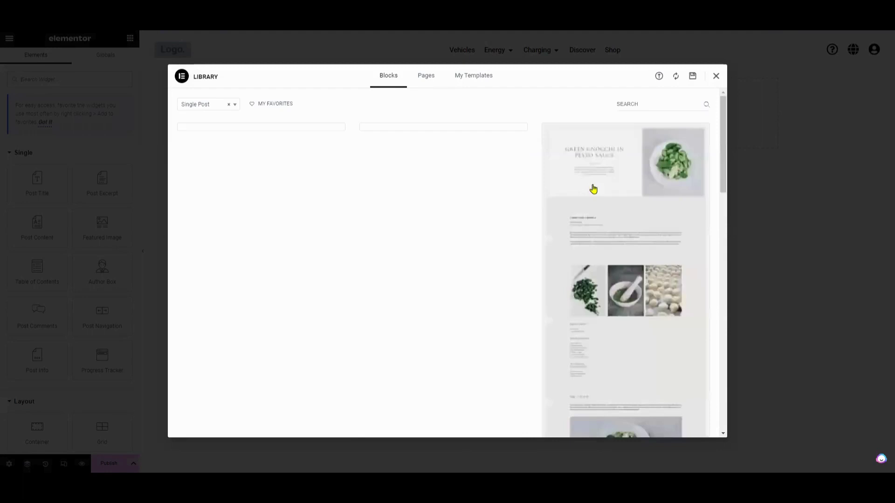
scroll(467, 373, "down", 4)
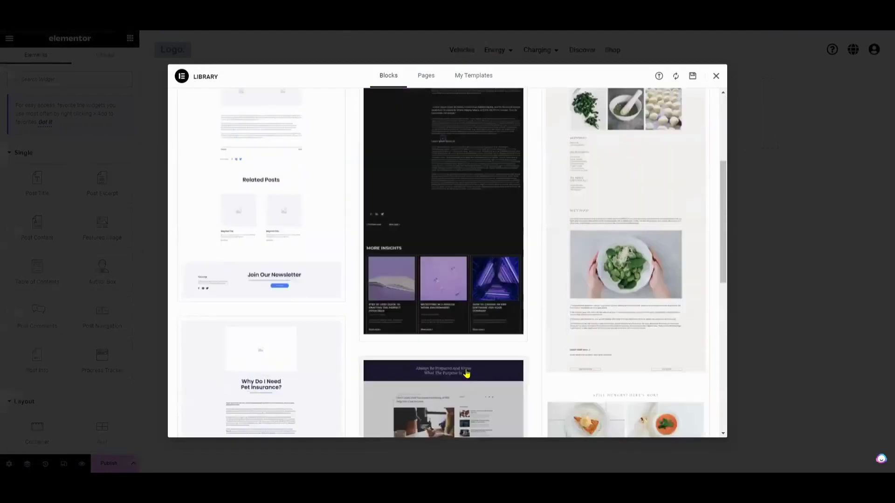
scroll(466, 373, "down", 9)
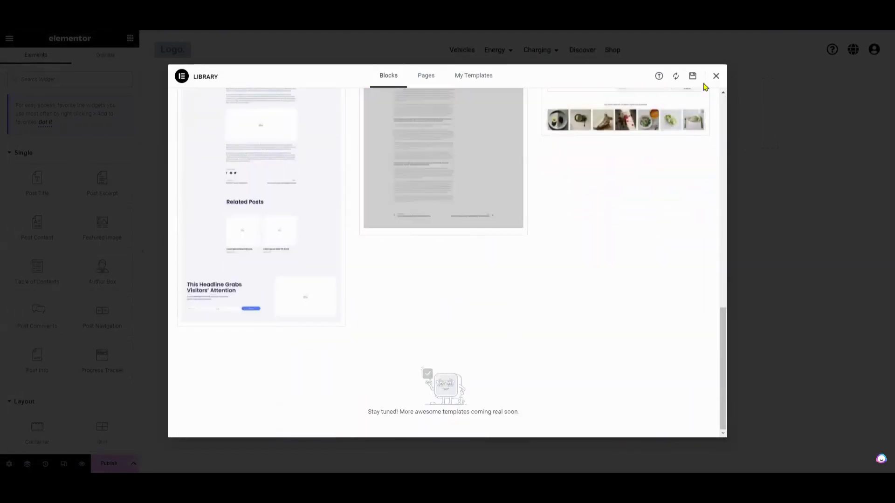
left_click(715, 76)
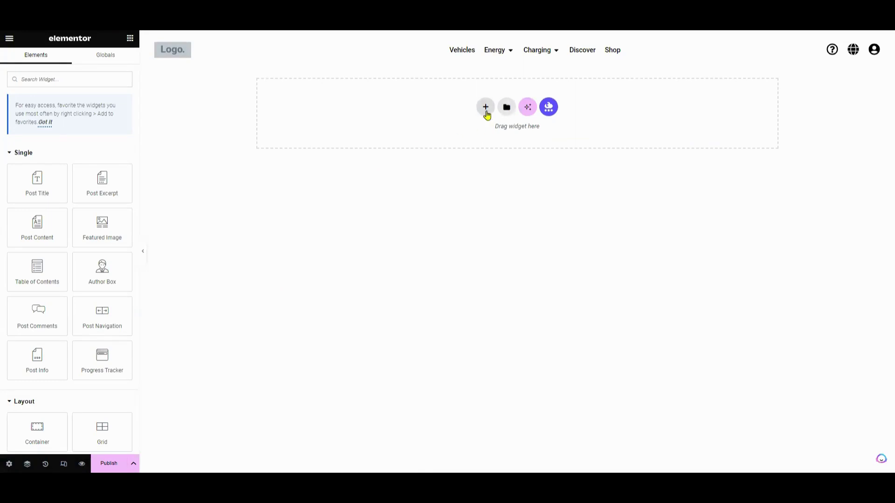
Step: Add an empty single-column container and show the template's Single Post Settings
left_click(486, 111)
left_click(486, 111)
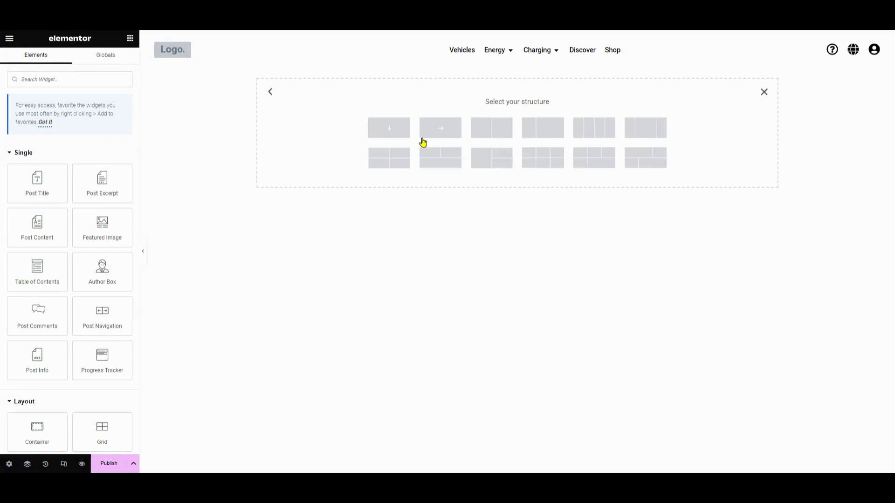
left_click(393, 133)
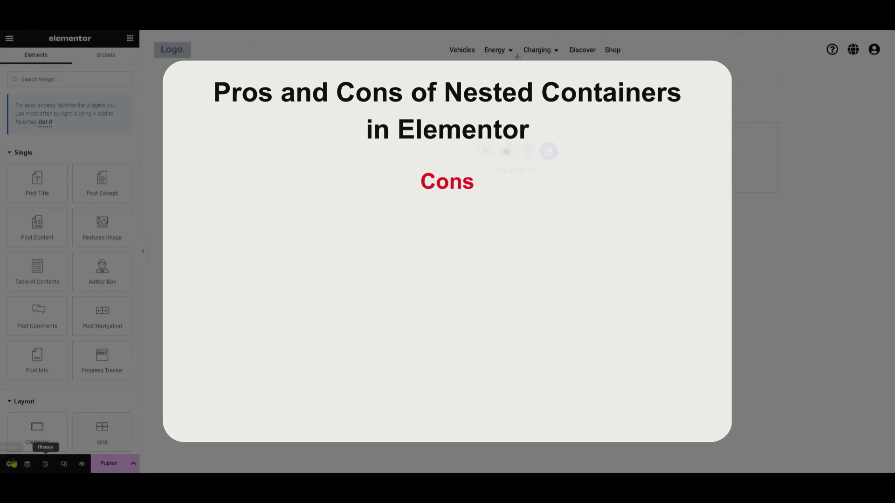
left_click(10, 464)
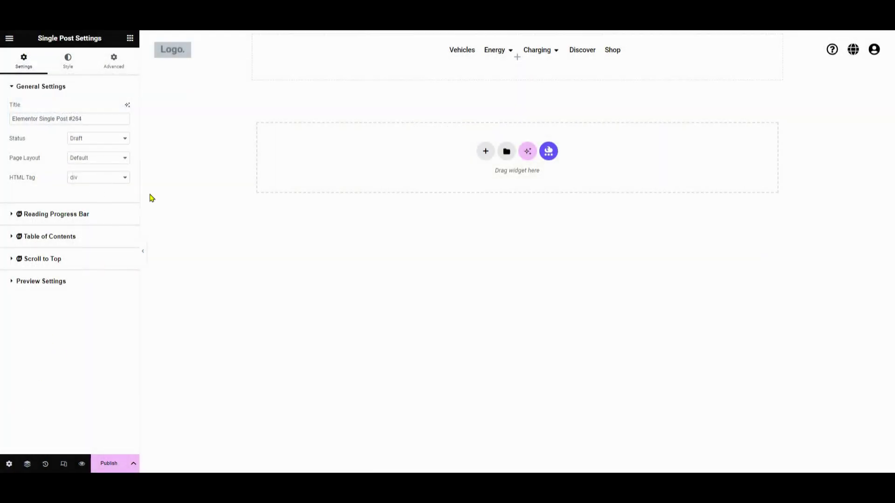
Step: Keep the template status as Draft and set the page layout to Elementor Canvas
left_click(110, 143)
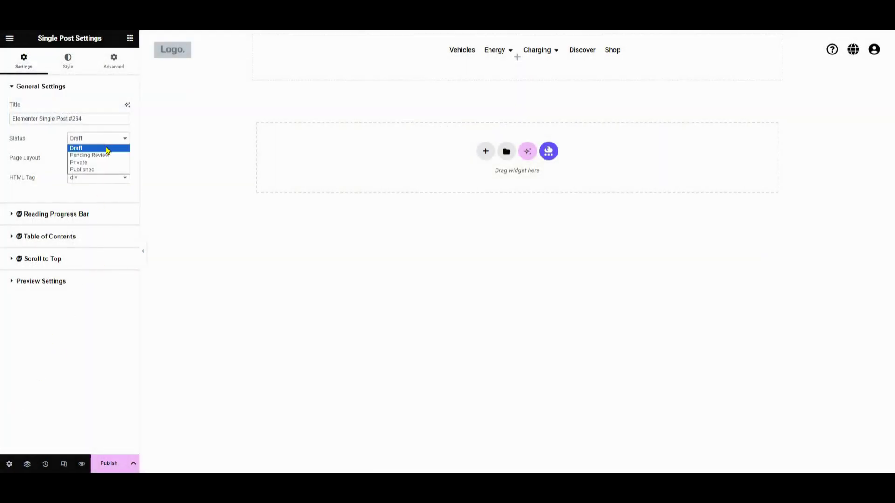
left_click(109, 147)
left_click(98, 158)
left_click(94, 176)
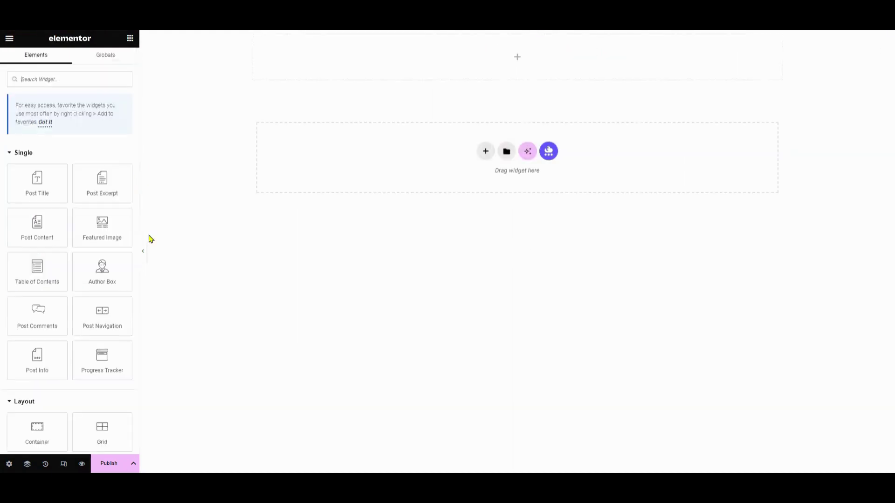
Step: Make the top container's content width full width
left_click(516, 36)
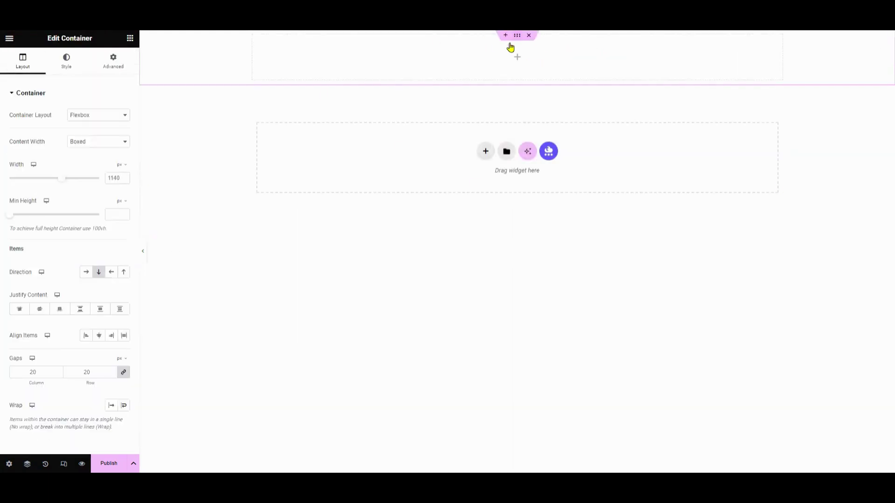
left_click(95, 116)
left_click(88, 141)
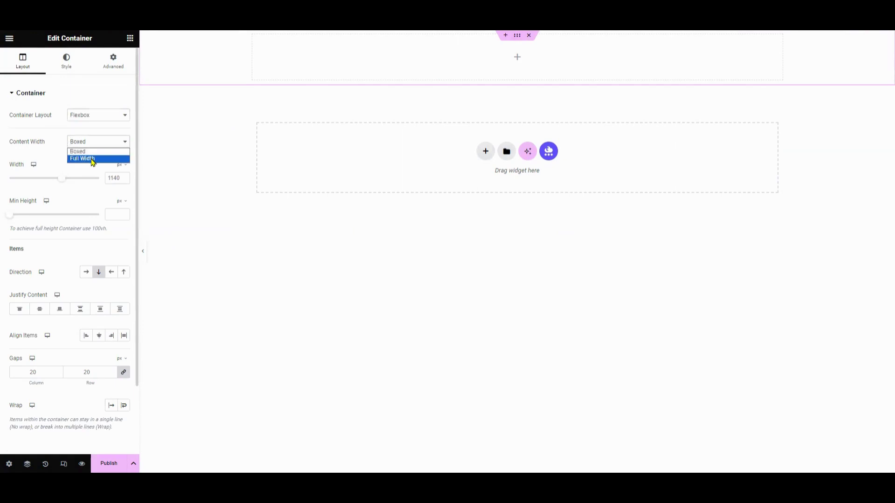
left_click(82, 157)
left_click(517, 57)
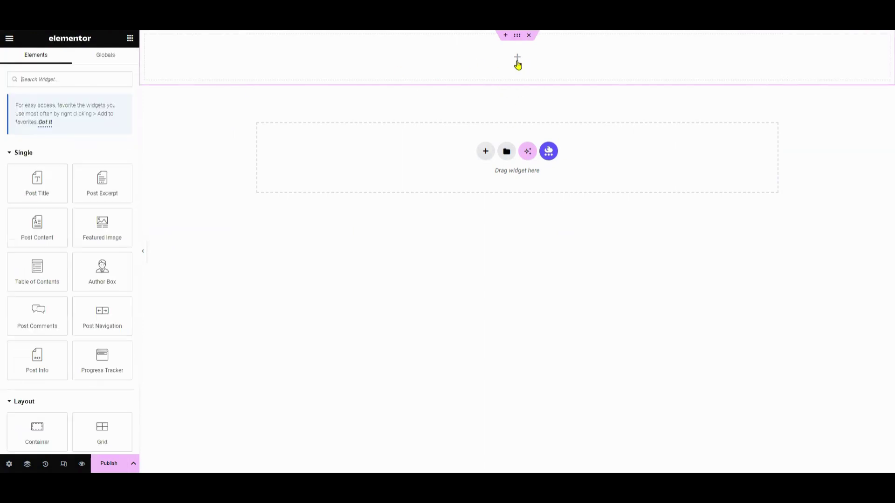
left_click(496, 55)
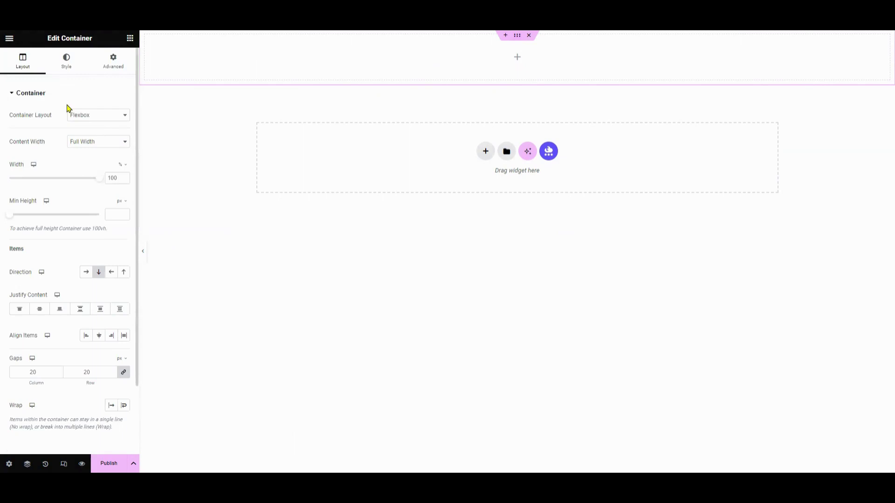
scroll(70, 350, "down", 2)
scroll(72, 279, "up", 2)
Step: Give the top container a classic background using the sunset photo
left_click(71, 70)
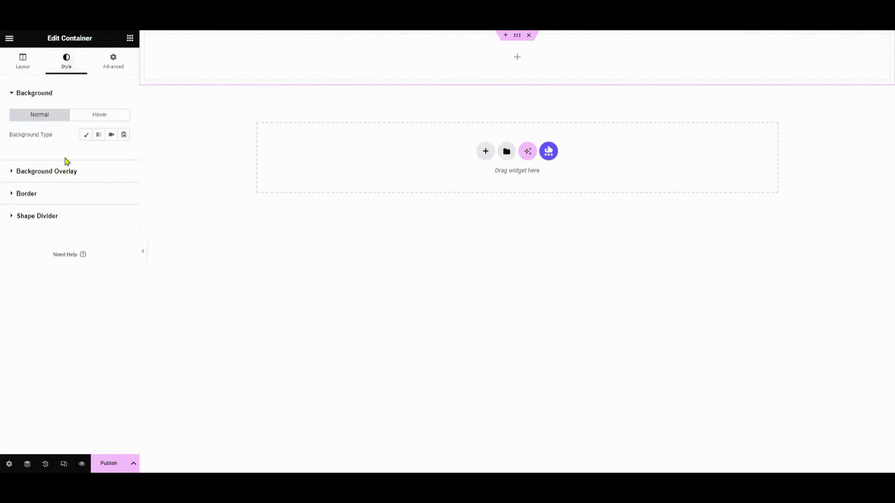
left_click(86, 140)
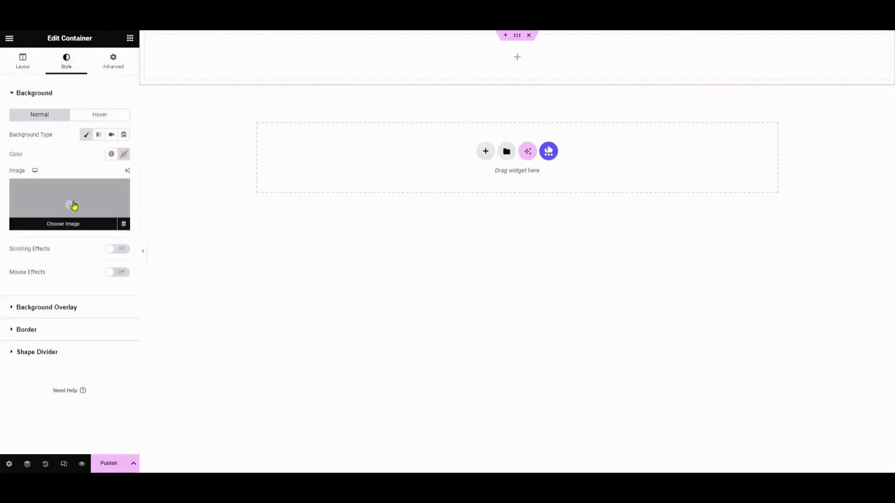
left_click(73, 205)
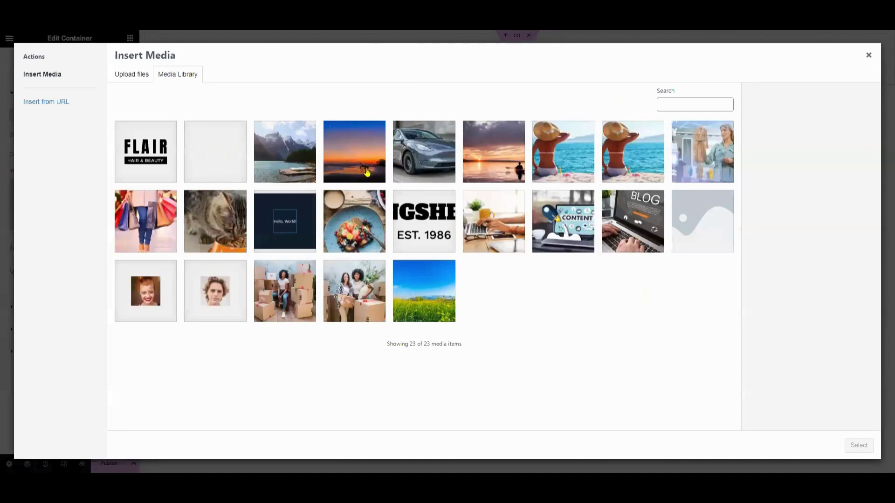
left_click(367, 172)
left_click(860, 445)
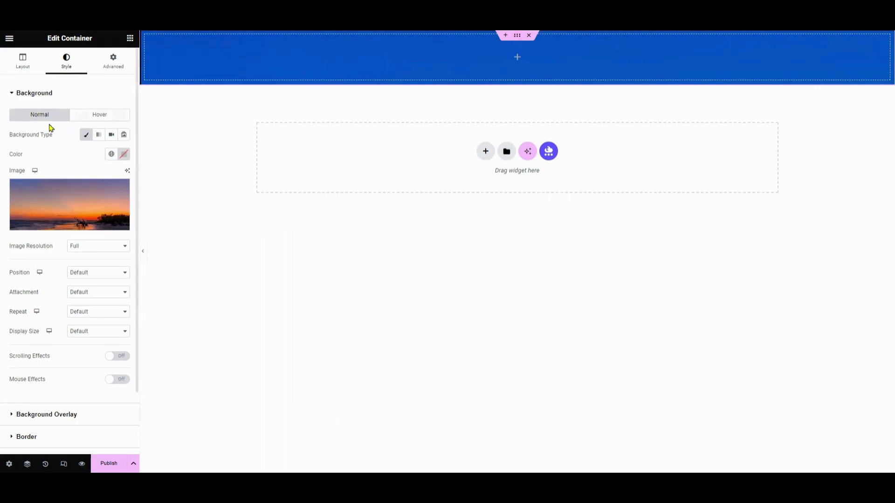
left_click(35, 94)
Step: Set the header height to about 673 px and anchor the background at Bottom Center
left_click(23, 61)
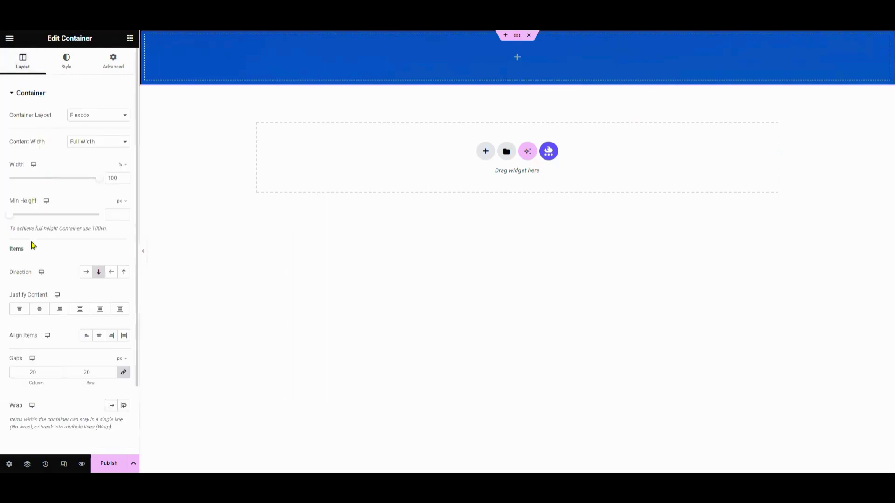
left_click_drag(11, 217, 51, 220)
left_click_drag(111, 215, 126, 216)
type("00")
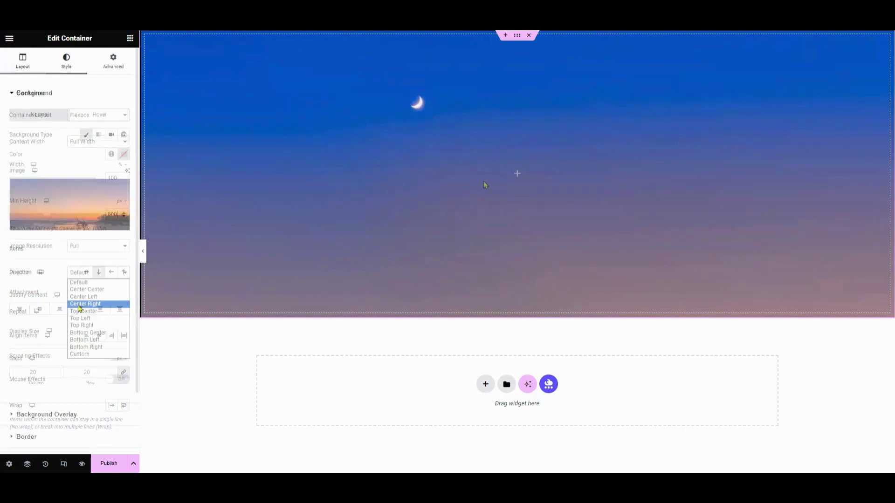
left_click(82, 302)
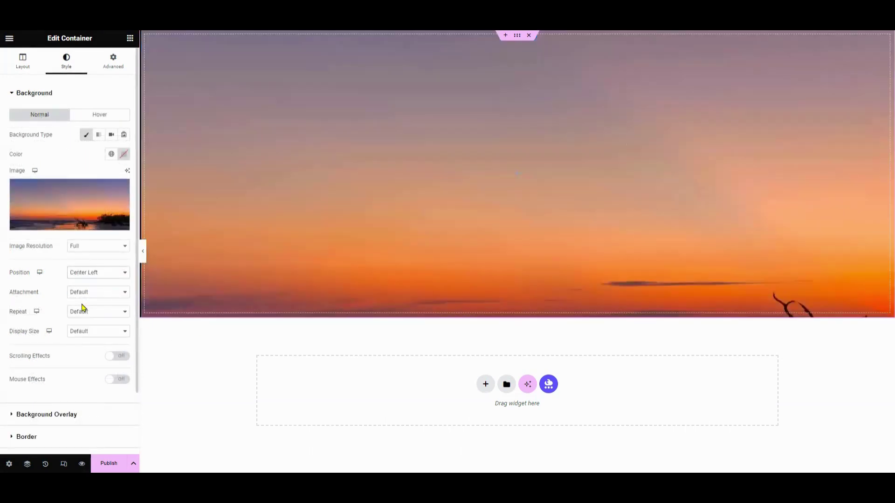
left_click(97, 275)
left_click(85, 303)
left_click(93, 275)
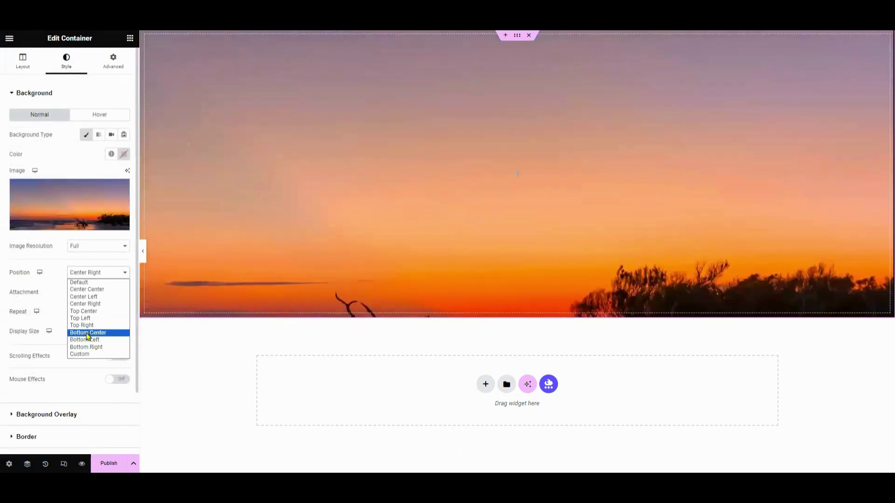
left_click(88, 334)
left_click(103, 275)
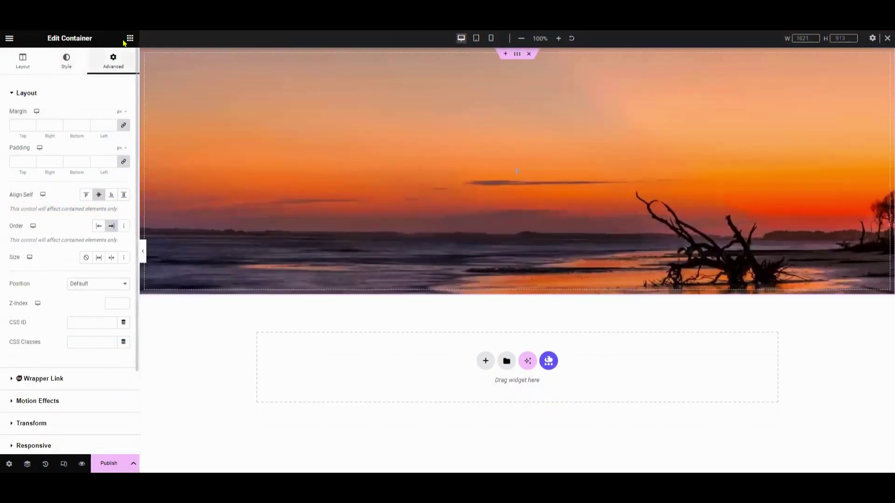
Step: Add an inner Container to the sunset header with 150 px top padding
left_click(130, 39)
type("contain")
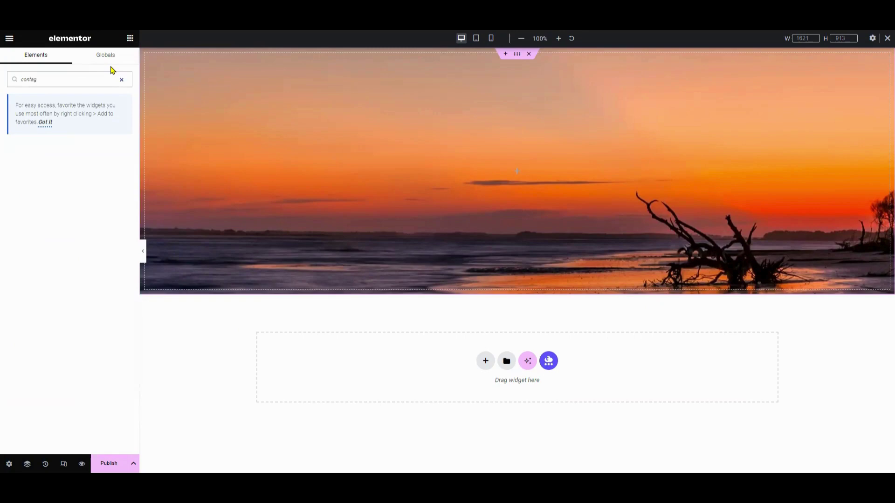
left_click_drag(35, 168, 532, 182)
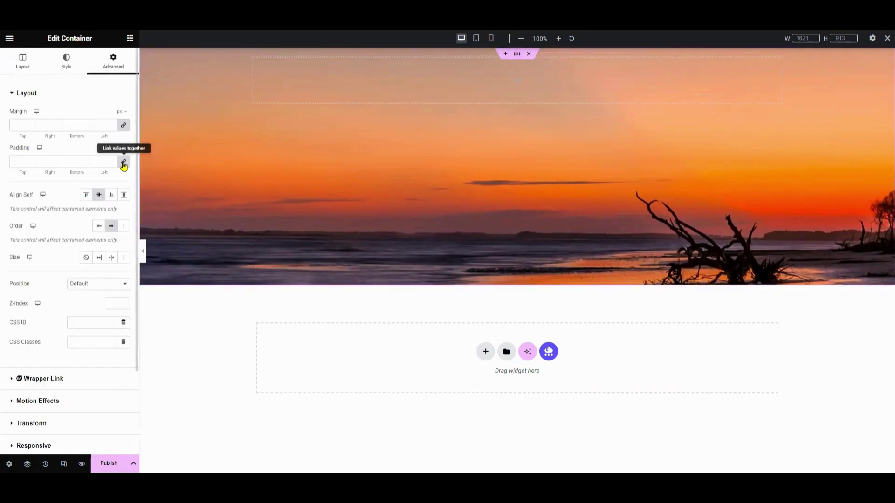
type("20")
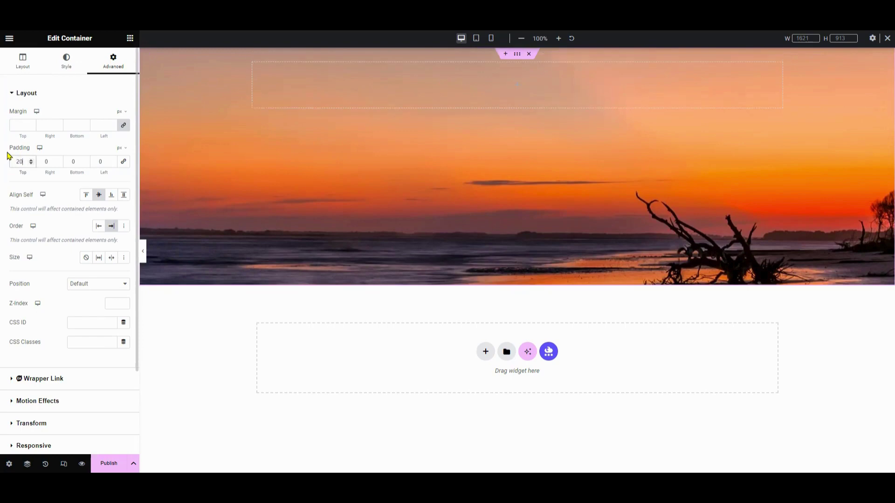
key("BackSpace")
key("BackSpace")
type("150")
left_click(130, 38)
Step: Add a Form with only an unlabelled Email field, 50% width, aligned to the right
type("Form")
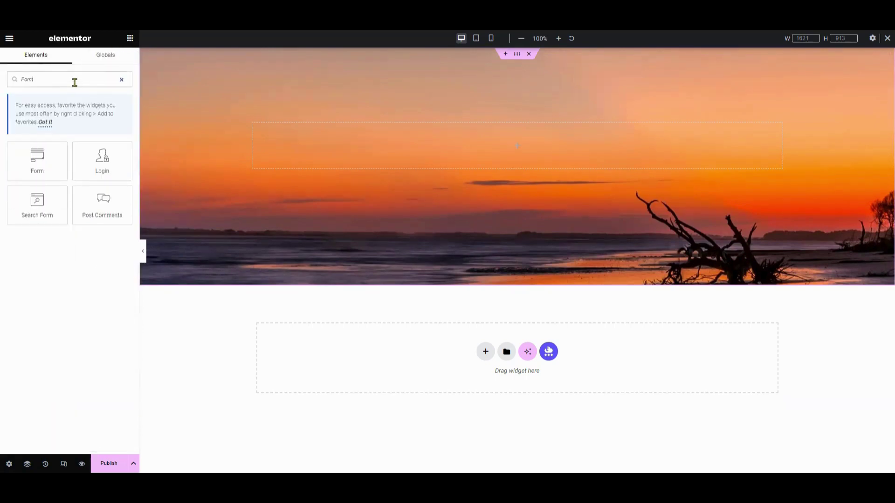
left_click_drag(36, 166, 506, 146)
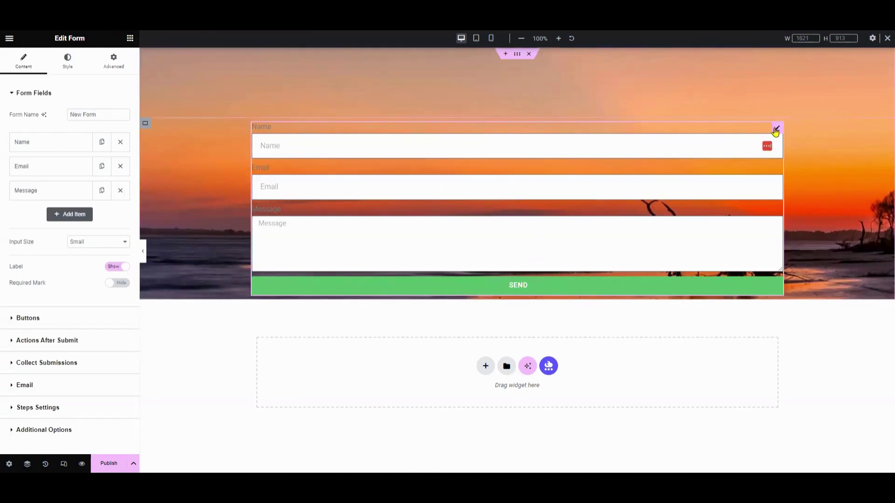
left_click(121, 191)
left_click(120, 142)
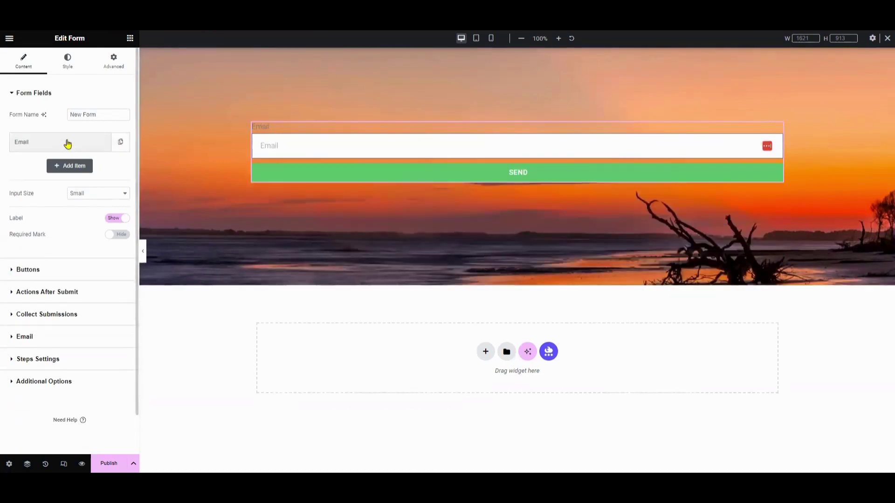
left_click(86, 144)
double_click(84, 200)
key("BackSpace")
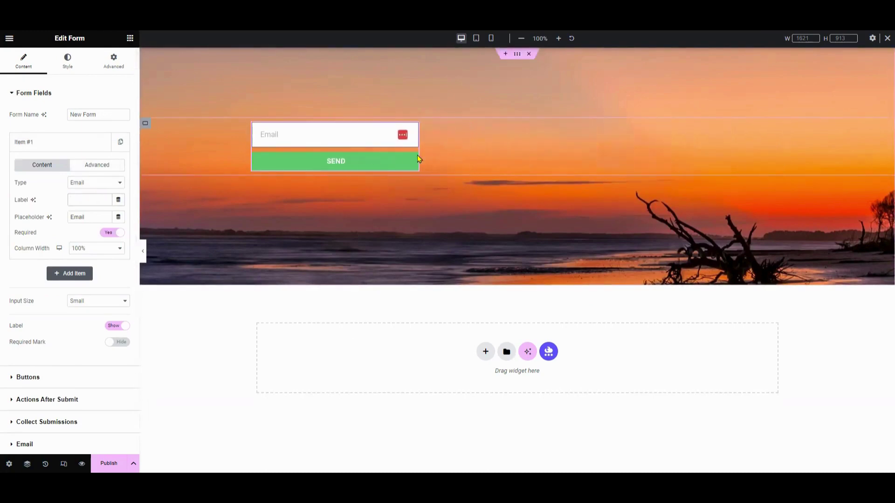
left_click(114, 63)
left_click_drag(36, 217, 55, 217)
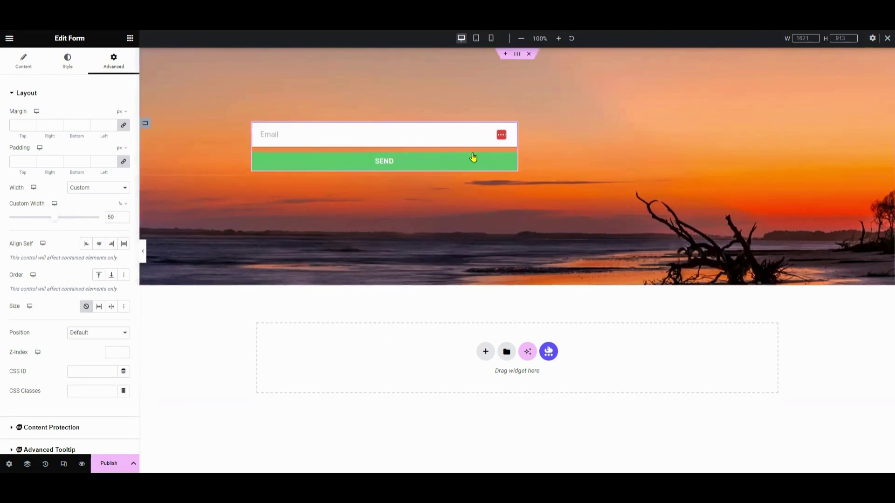
left_click(110, 244)
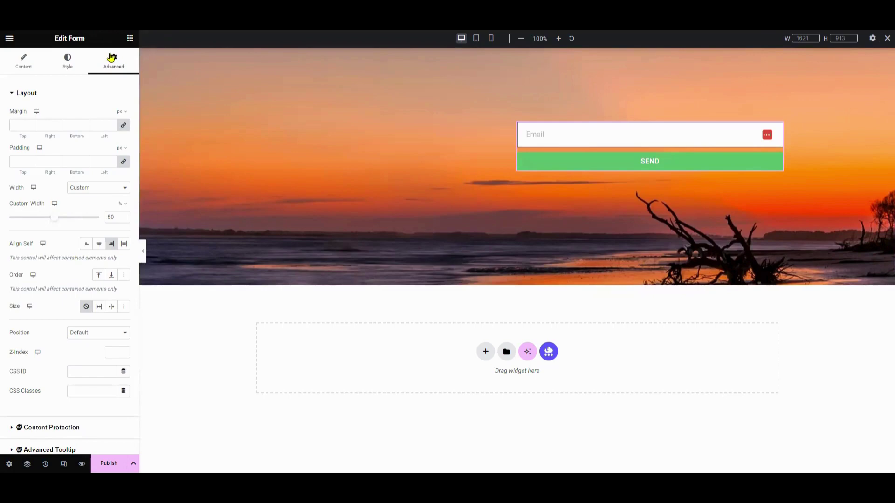
Step: Add a Heading widget to the header at 50% width, aligned to the right
left_click(130, 42)
scroll(51, 350, "down", 4)
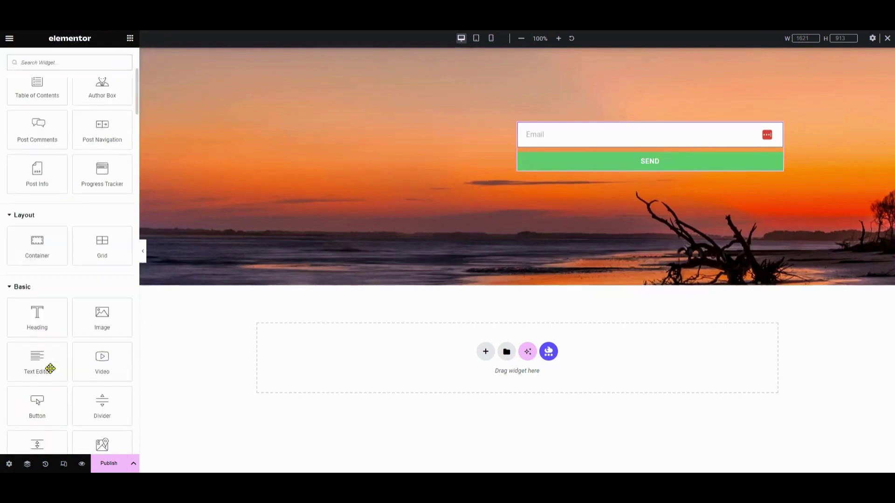
left_click_drag(36, 313, 605, 119)
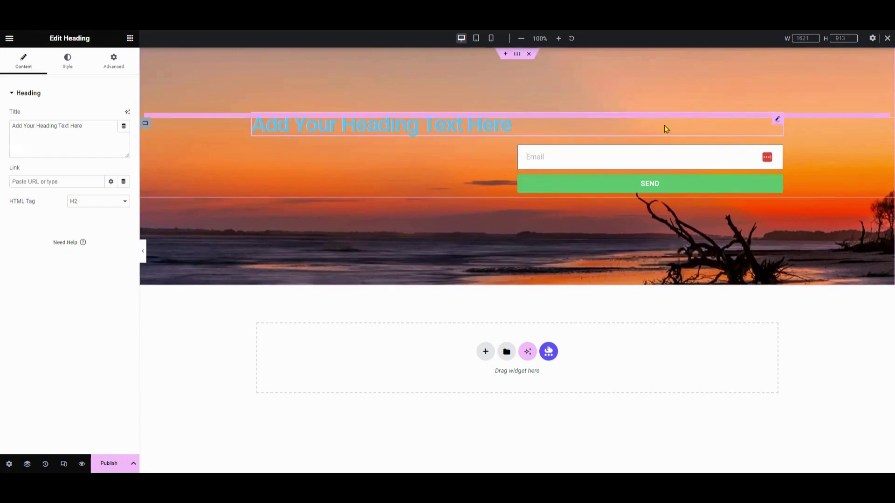
left_click_drag(780, 130, 511, 128)
left_click(111, 244)
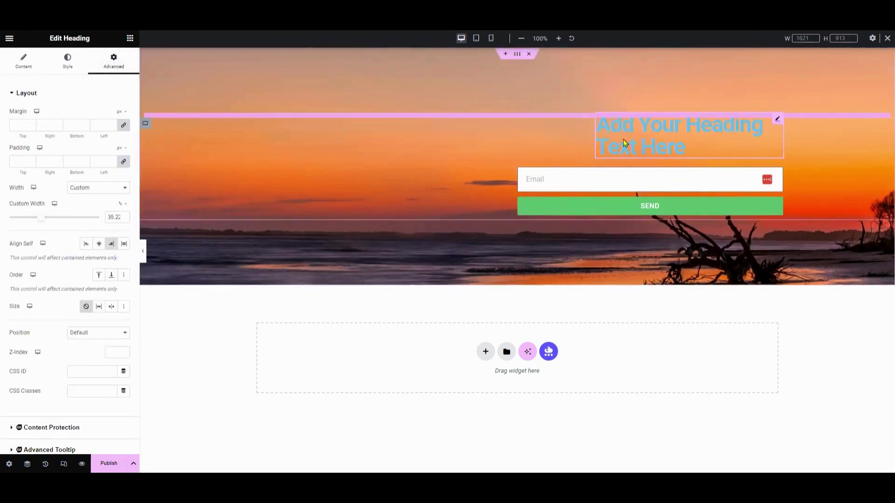
left_click_drag(47, 221, 58, 220)
Step: Set the heading to 'Join us in Kayaking', centred, in dark grey #202C2C
left_click(587, 131)
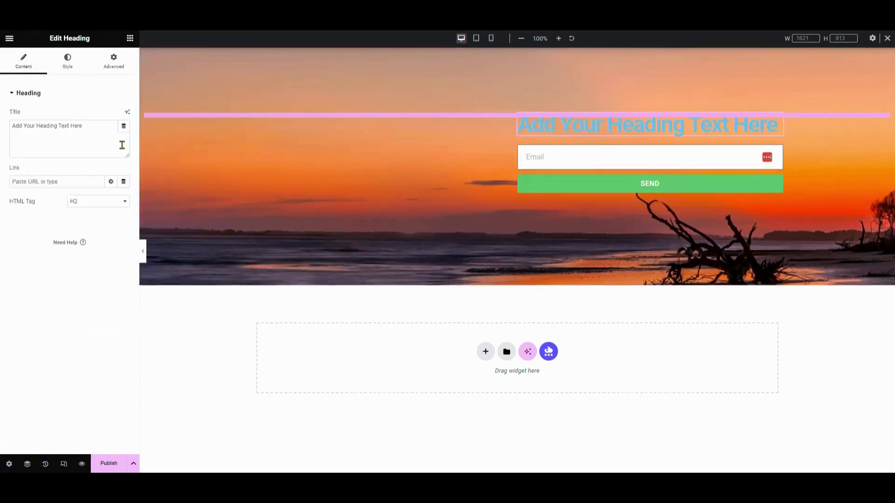
triple_click(67, 144)
type("Join us in")
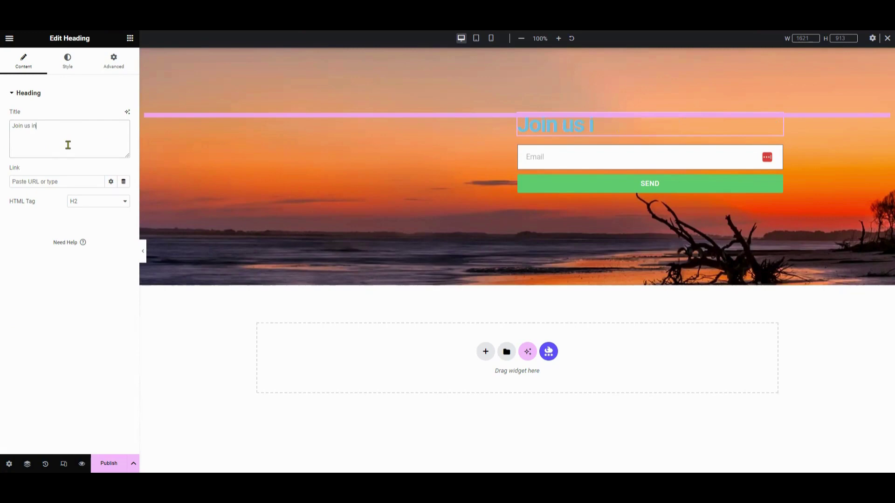
type(" Kayaking")
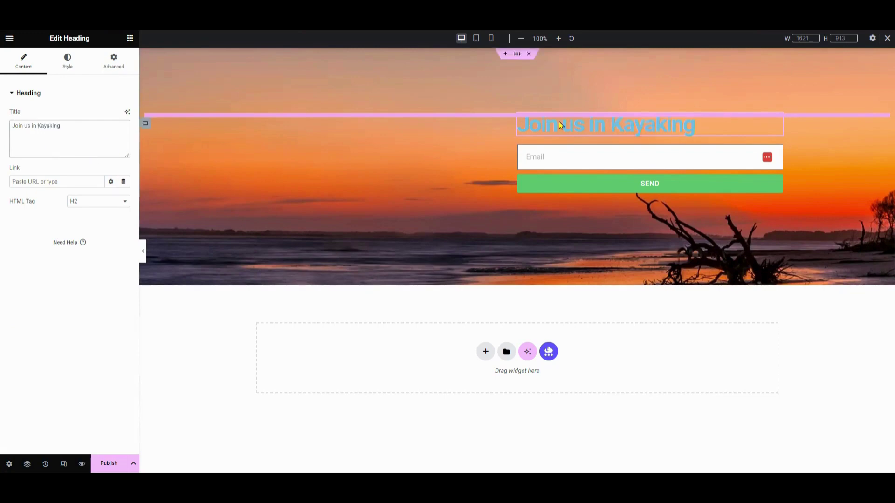
left_click(67, 61)
left_click(99, 115)
left_click(124, 134)
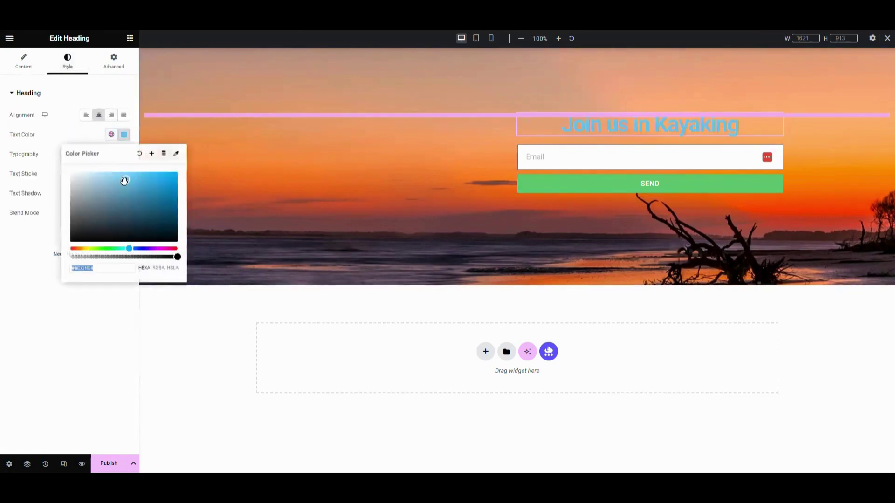
left_click_drag(123, 182, 46, 230)
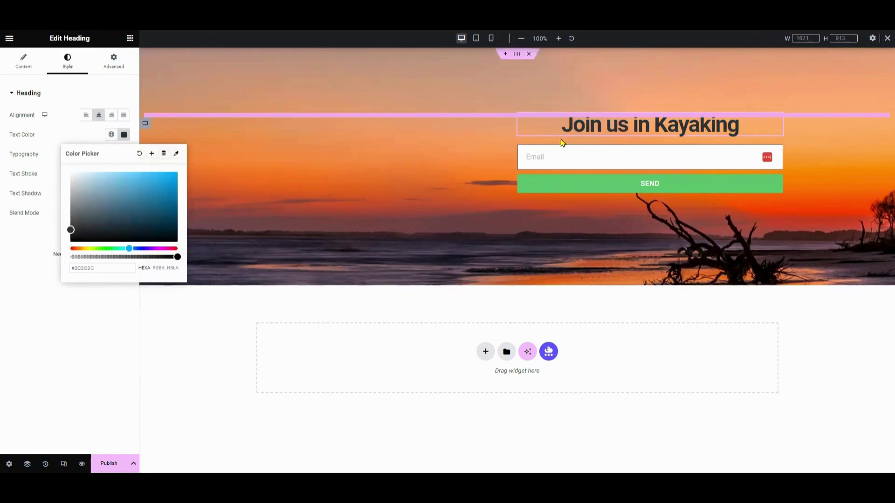
left_click(130, 38)
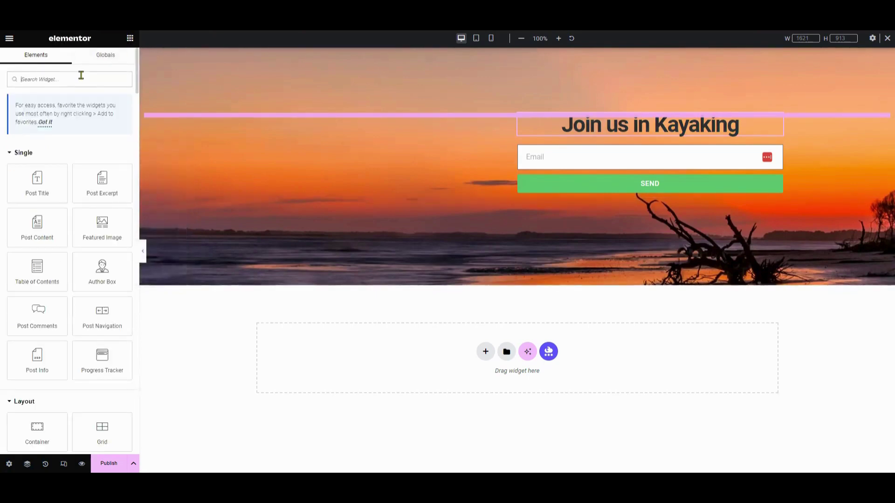
Step: Add a Text Editor subtitle below the heading at 51% width, right-aligned; start a flexbox section
type("text")
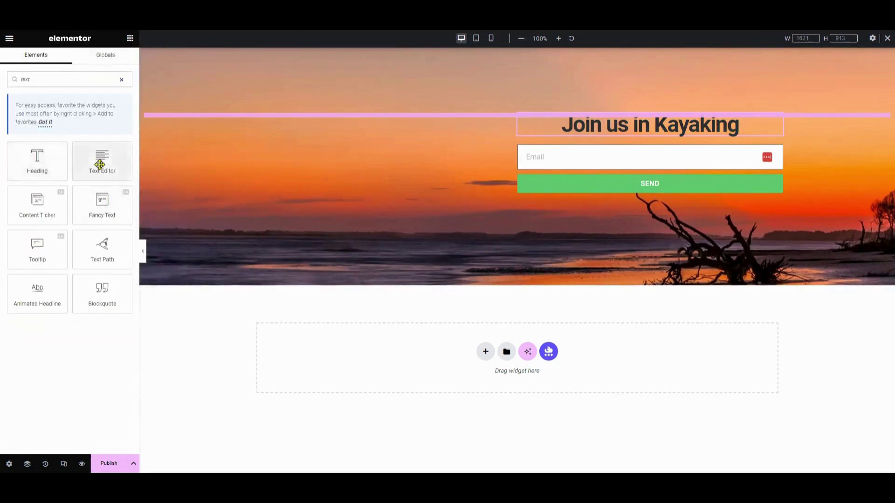
left_click_drag(114, 163, 573, 151)
left_click_drag(655, 148, 655, 149)
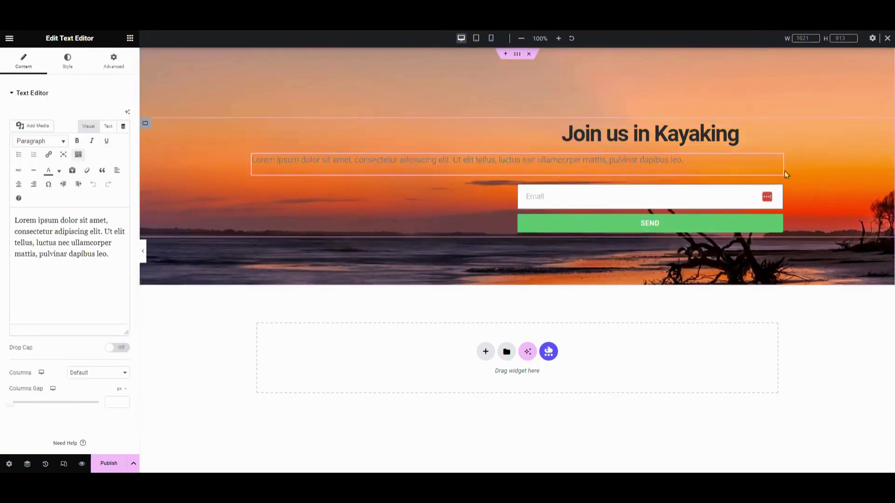
left_click_drag(785, 171, 417, 174)
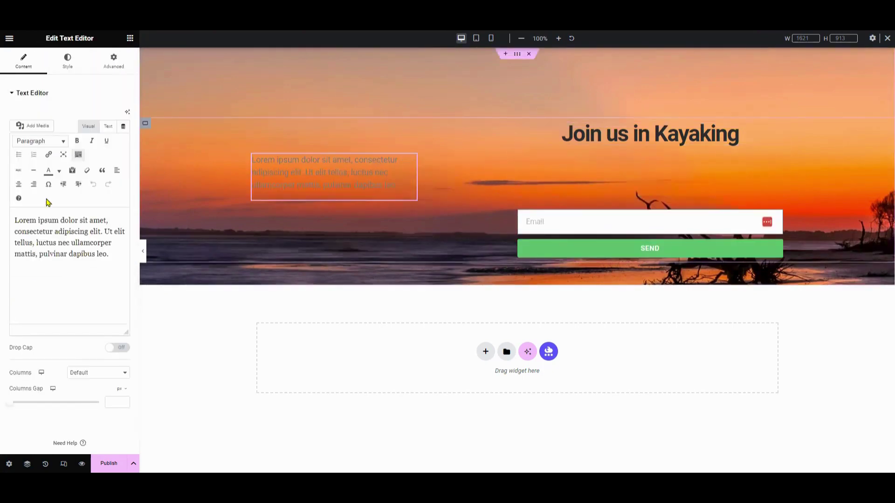
left_click(113, 62)
left_click(111, 244)
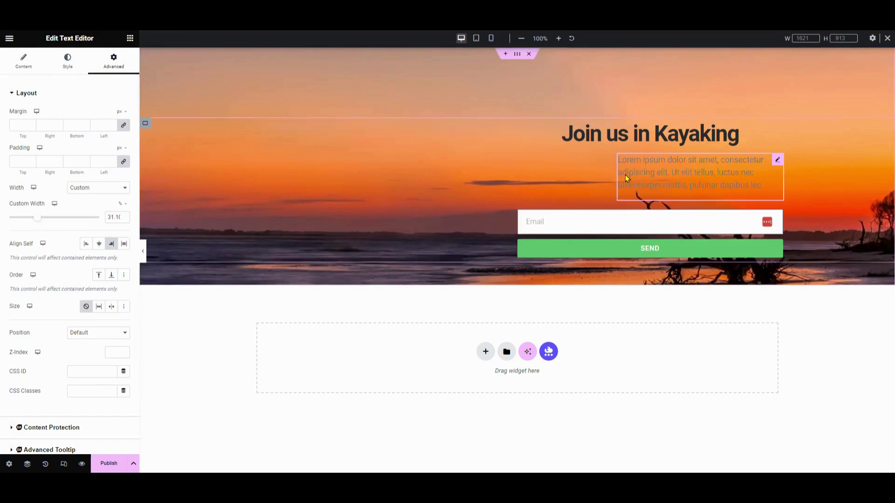
left_click_drag(37, 218, 55, 219)
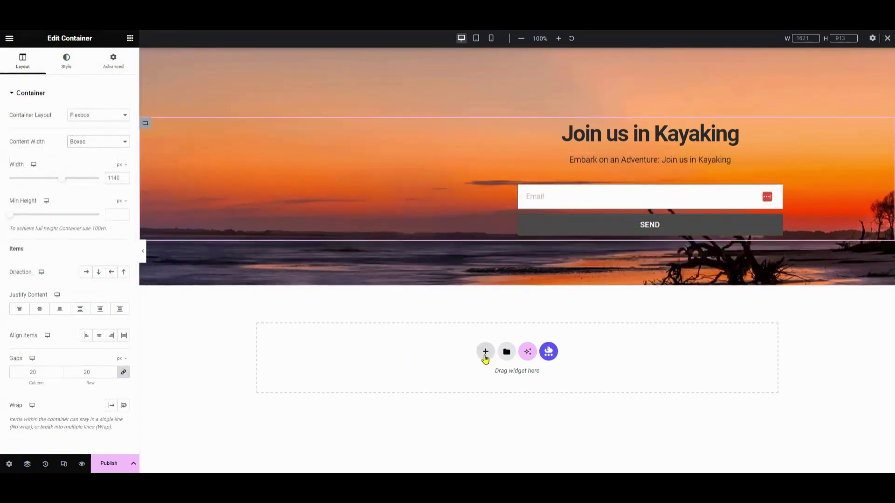
left_click(485, 352)
left_click(482, 367)
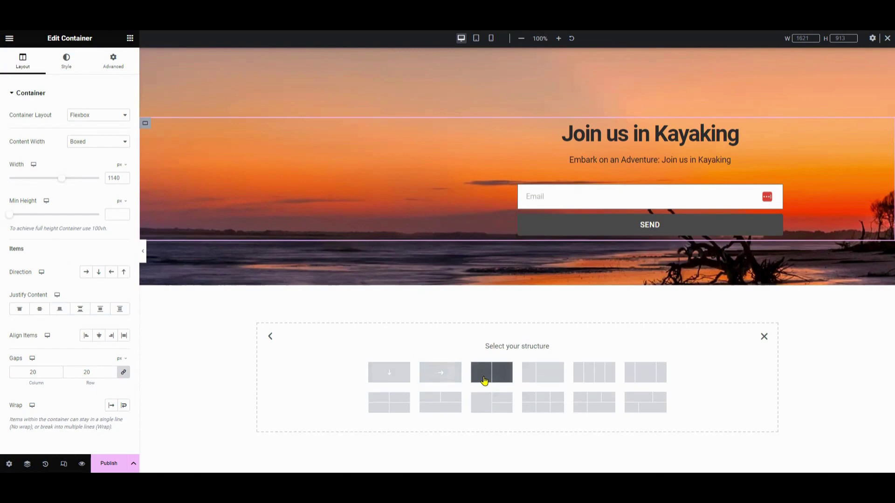
Step: Choose the two-column structure for the new section and scroll to check the empty columns
left_click(485, 382)
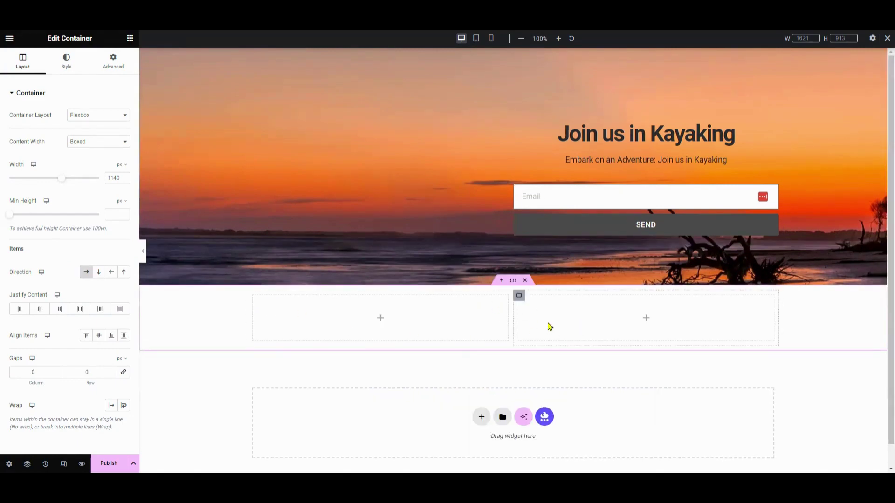
scroll(643, 336, "down", 1)
scroll(559, 320, "up", 1)
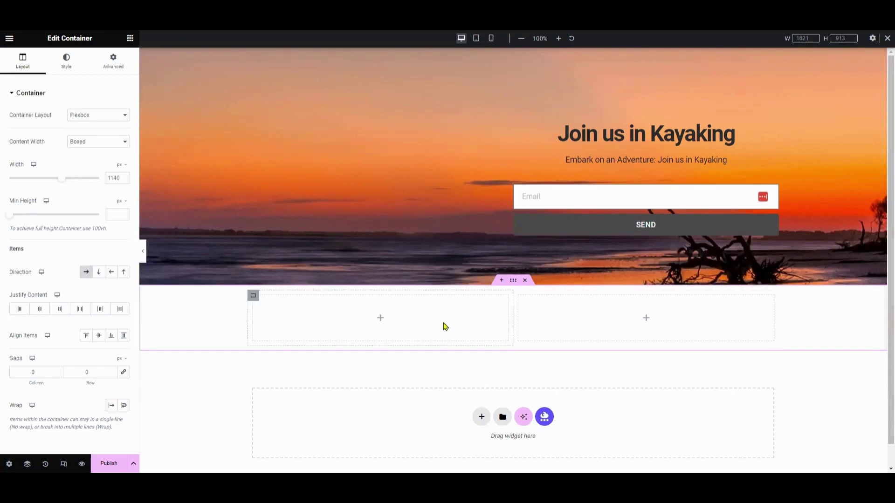
scroll(644, 337, "down", 1)
scroll(539, 311, "up", 1)
scroll(643, 340, "down", 1)
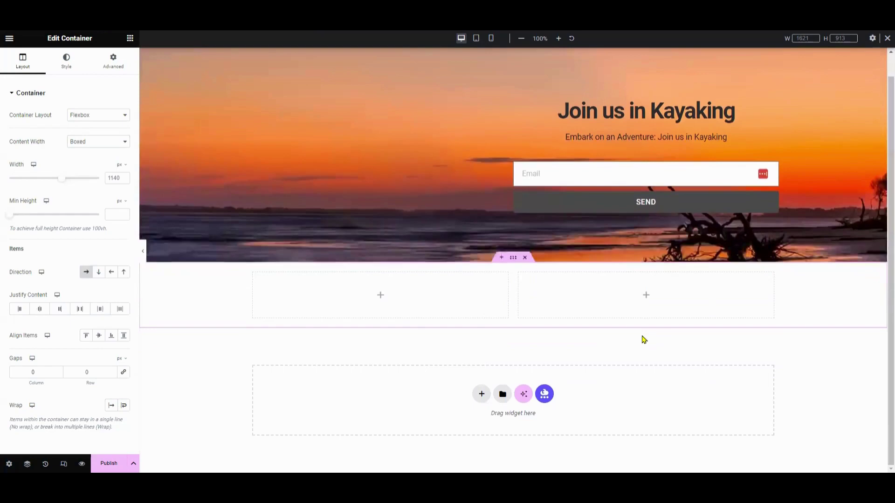
scroll(420, 301, "up", 1)
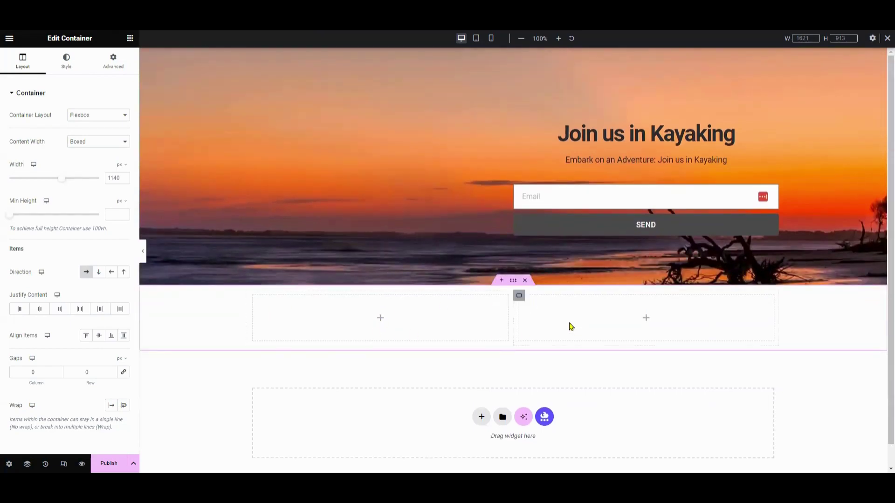
scroll(644, 336, "down", 1)
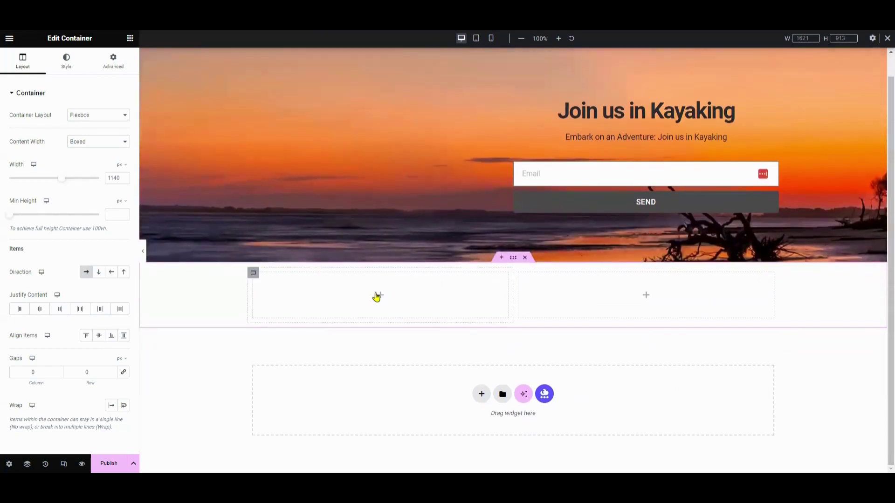
scroll(373, 299, "up", 1)
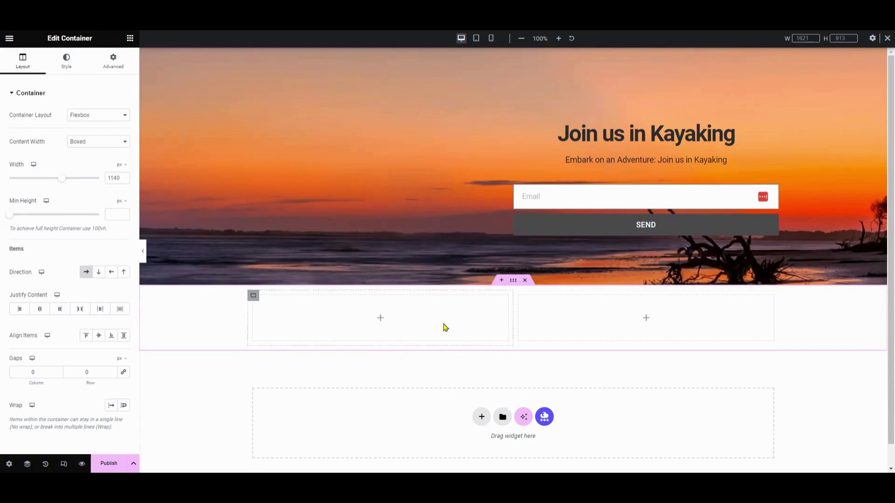
scroll(643, 336, "down", 1)
scroll(529, 317, "up", 1)
scroll(643, 337, "down", 1)
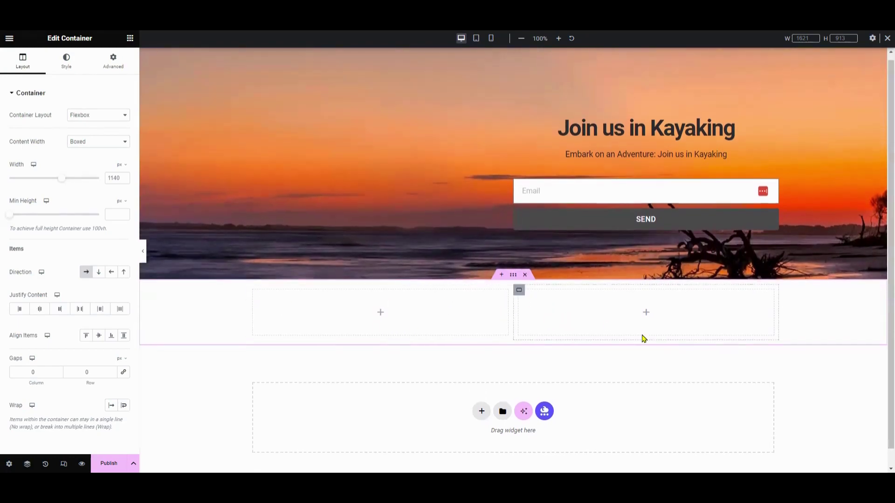
scroll(539, 310, "up", 1)
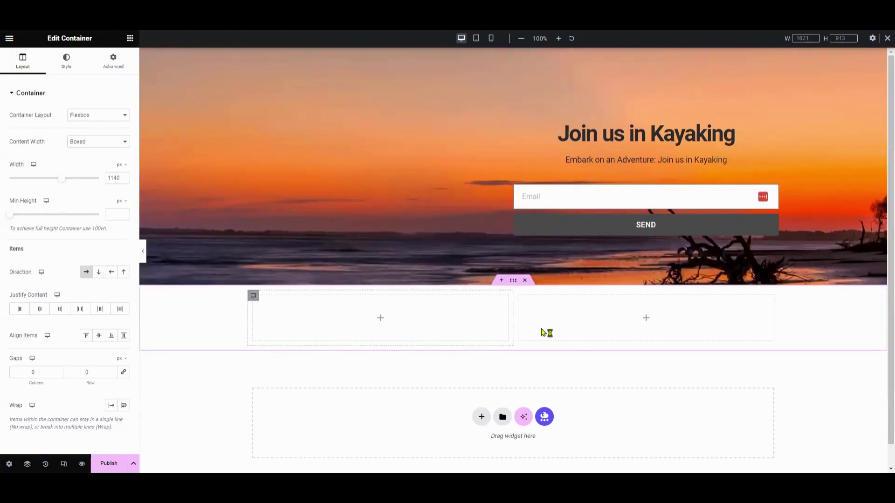
scroll(644, 338, "down", 1)
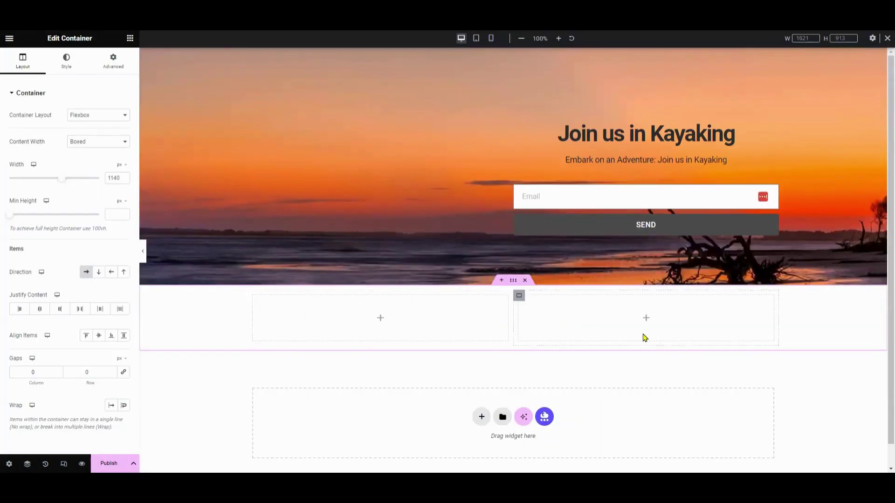
scroll(412, 324, "down", 1)
scroll(529, 315, "up", 1)
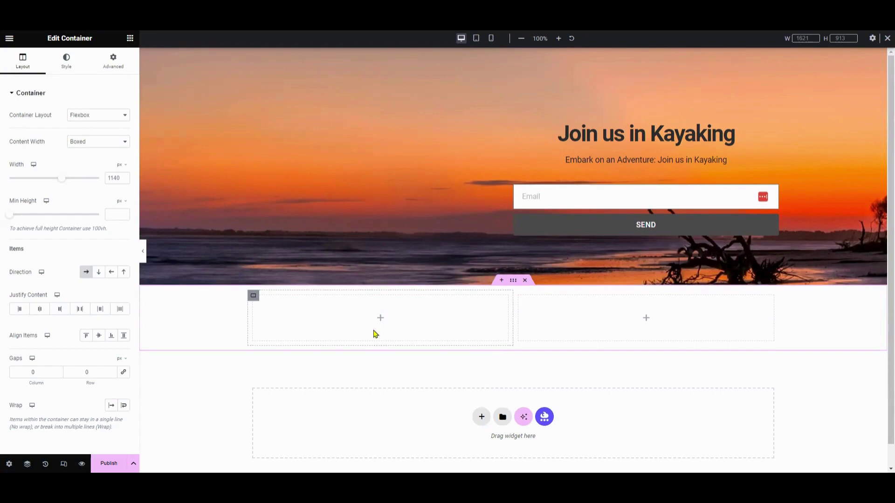
scroll(643, 338, "down", 1)
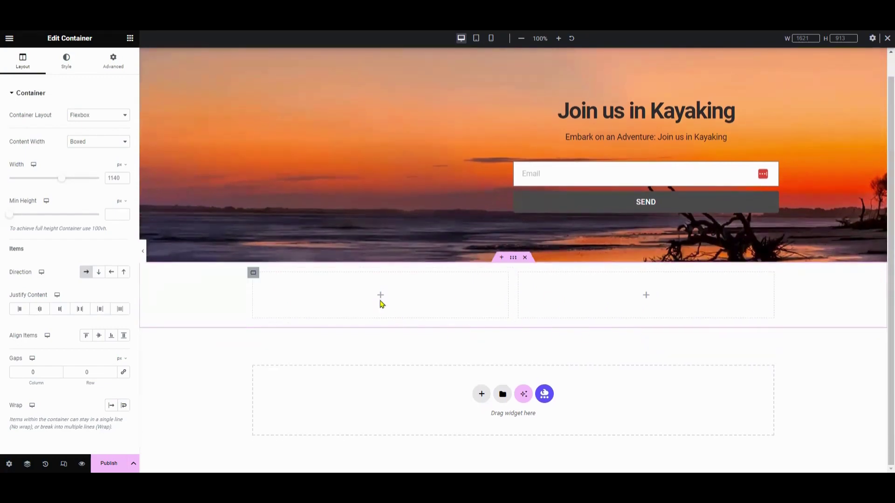
Step: Place a Post Info widget in the left column and give the column 50 px top padding
left_click(130, 39)
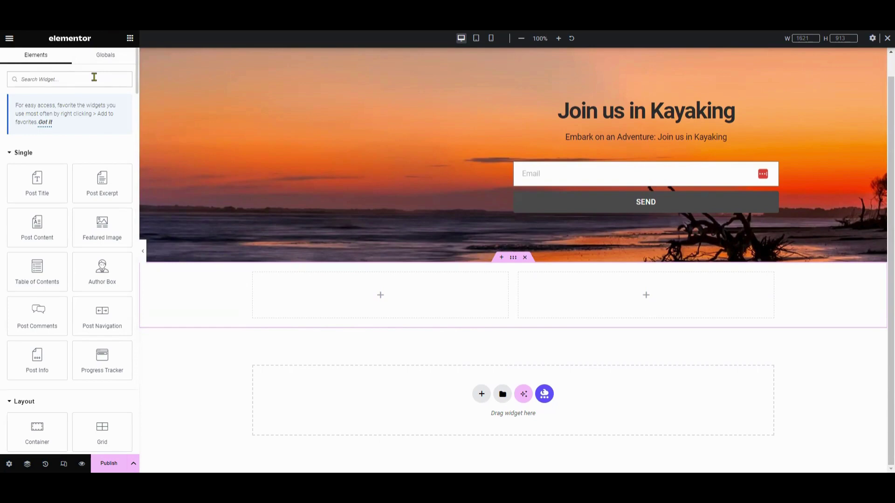
left_click_drag(35, 368, 385, 309)
left_click(253, 273)
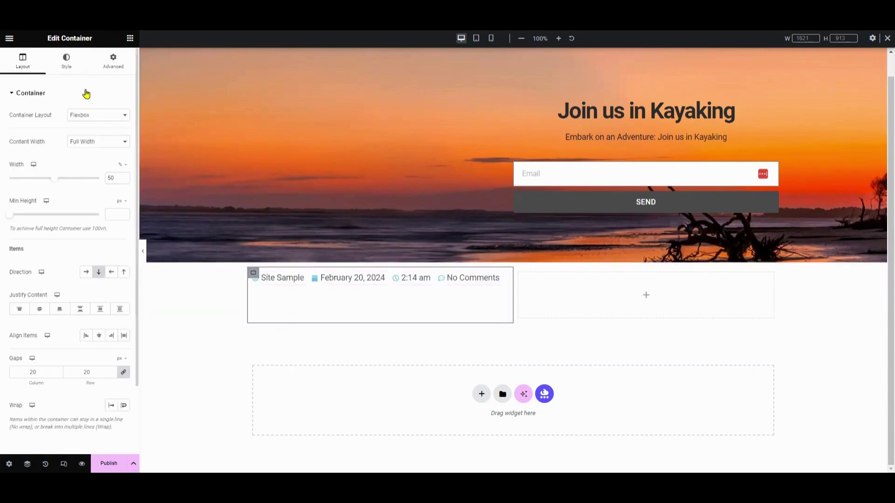
left_click(100, 70)
left_click(21, 162)
type("0")
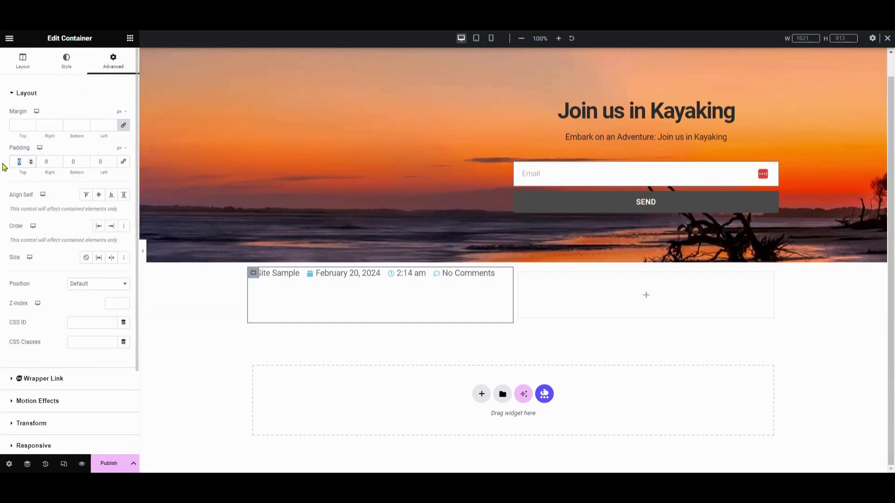
type("20")
double_click(26, 162)
type("50")
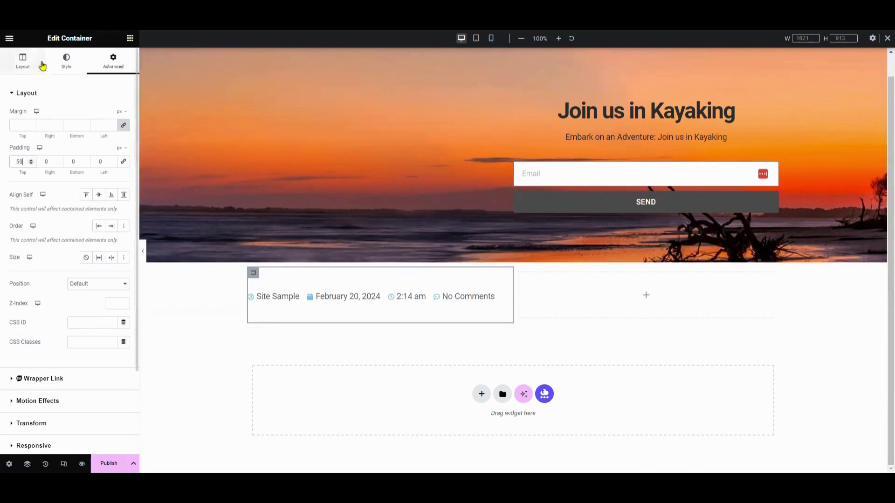
left_click(64, 62)
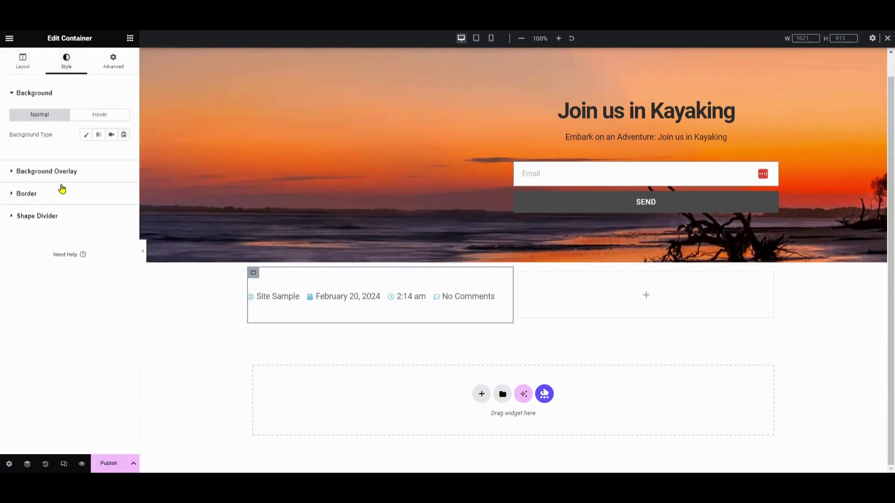
Step: Style the Post Info icons at size 20 in dark grey #3A3A3A
left_click(292, 300)
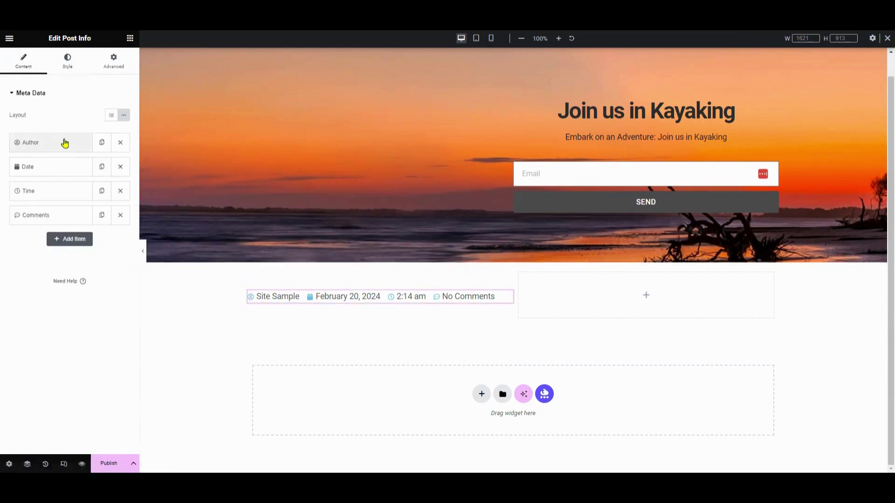
left_click(69, 64)
left_click(46, 210)
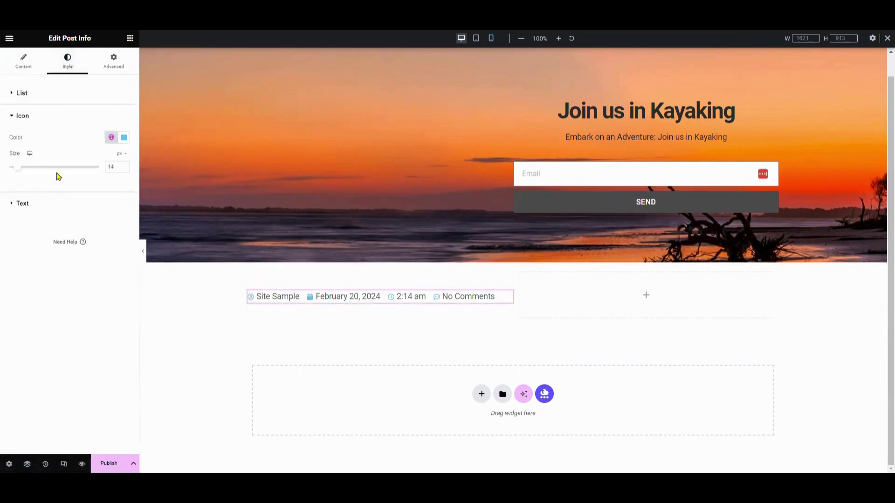
type("20")
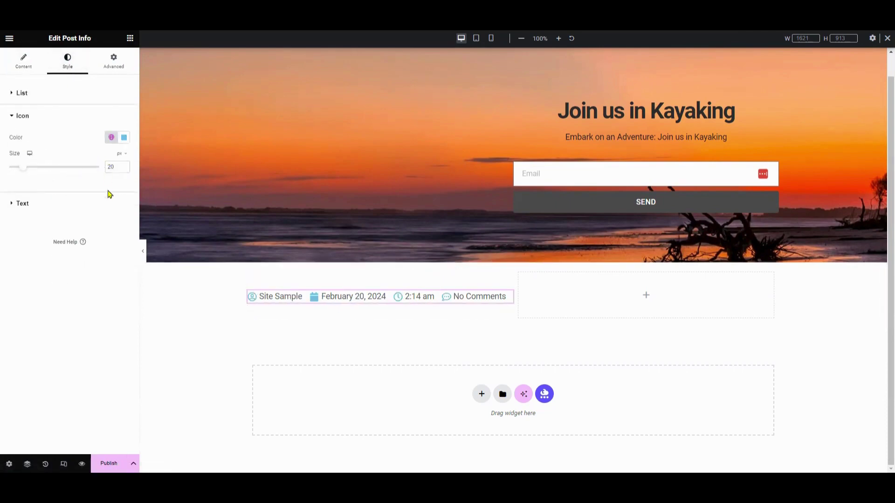
left_click(50, 205)
left_click(78, 120)
left_click(124, 137)
left_click_drag(119, 184, 53, 232)
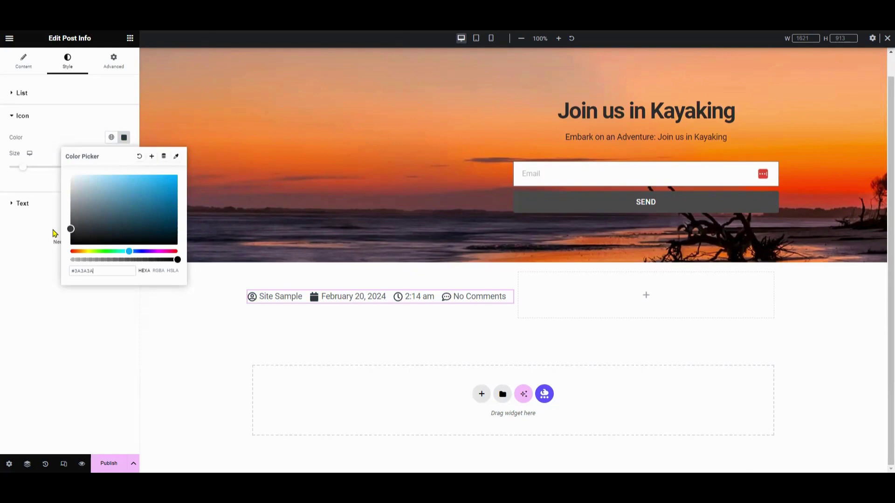
left_click(50, 232)
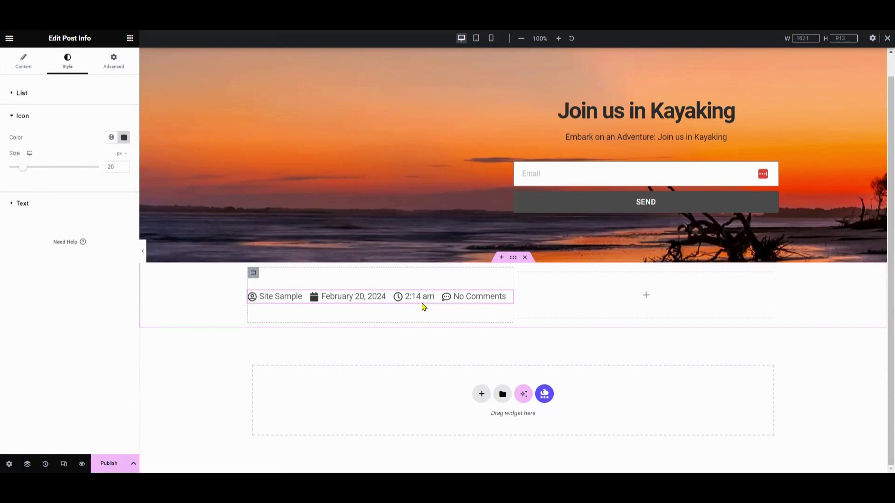
Step: Add a Post Title below the post info with dark text colour #242424
left_click(130, 39)
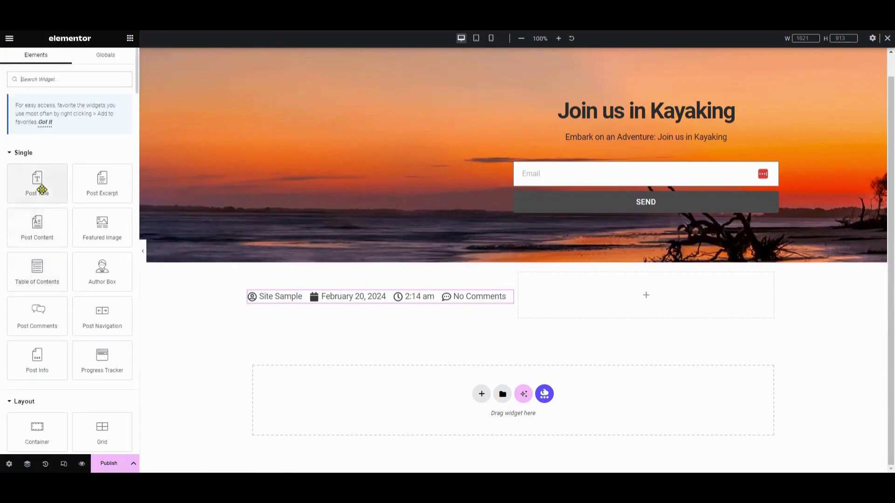
left_click_drag(42, 189, 382, 303)
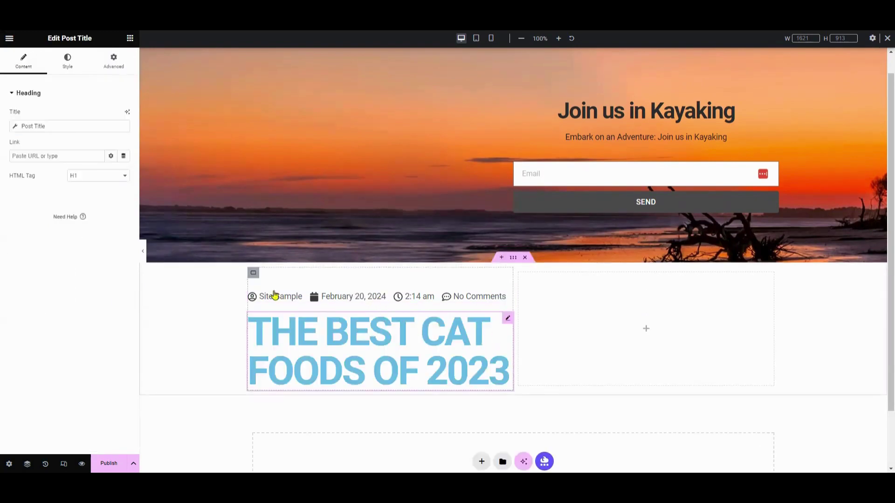
left_click(69, 62)
left_click(123, 135)
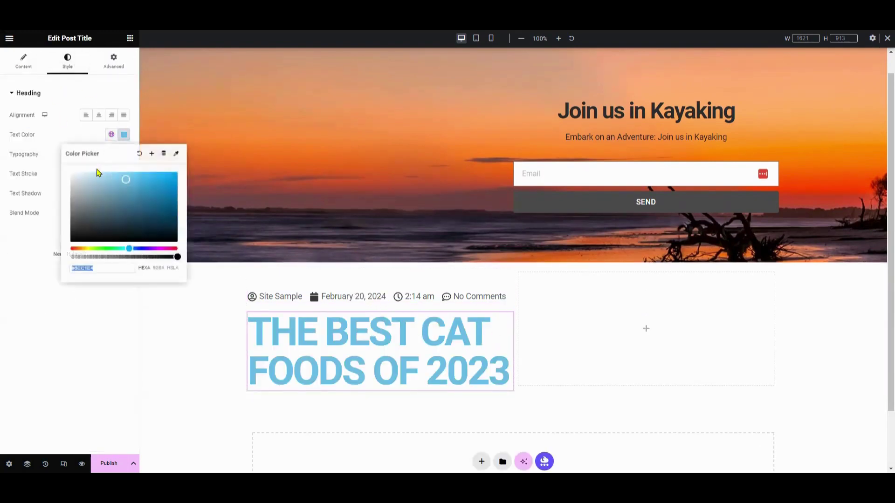
type("#2C2C2C")
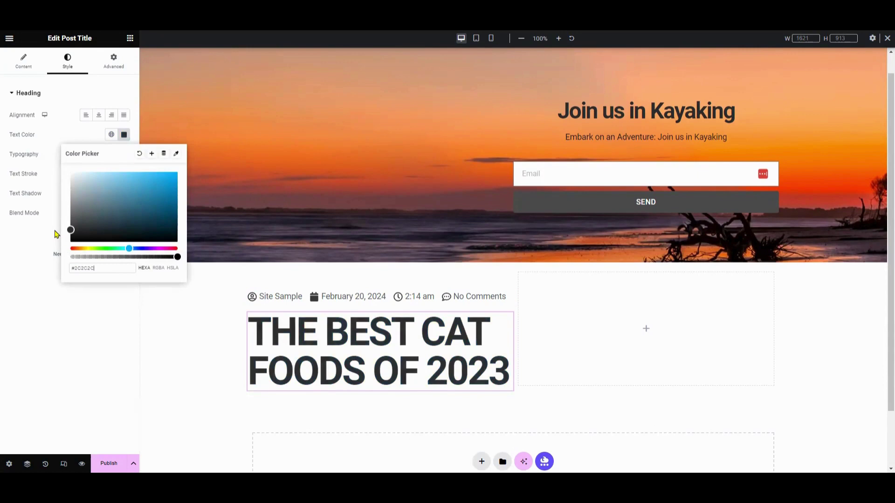
left_click_drag(55, 234, 55, 236)
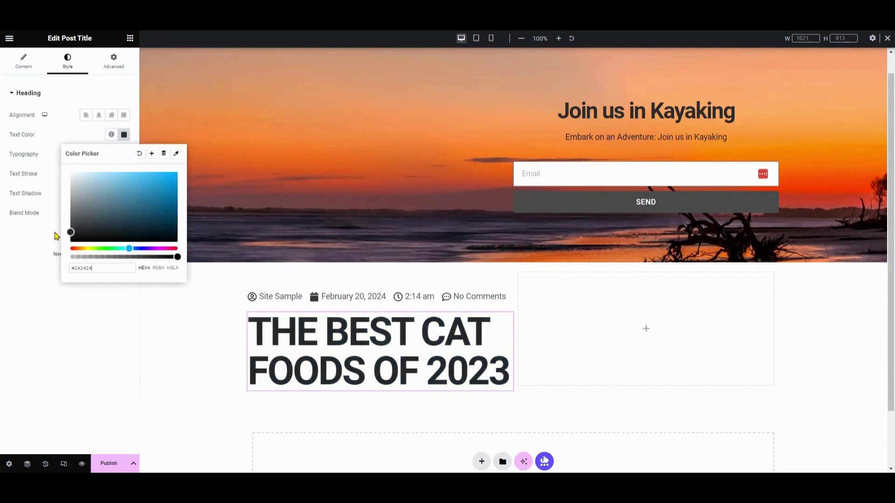
scroll(494, 275, "down", 2)
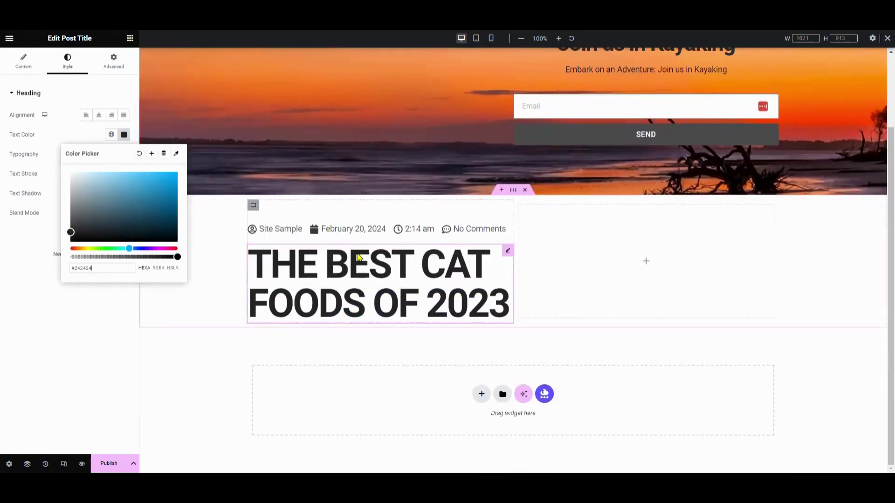
Step: Add the Featured Image and Post Content widgets, with post text colour #222222
left_click(130, 37)
left_click_drag(102, 229, 324, 319)
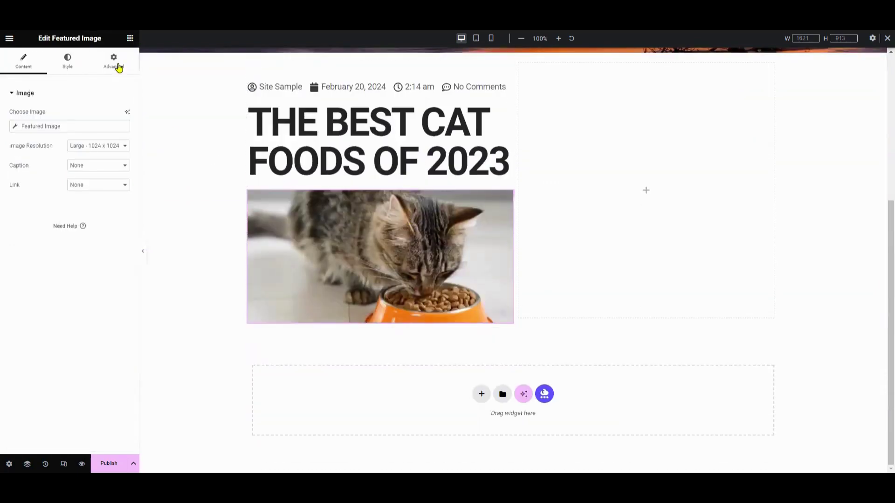
left_click(130, 37)
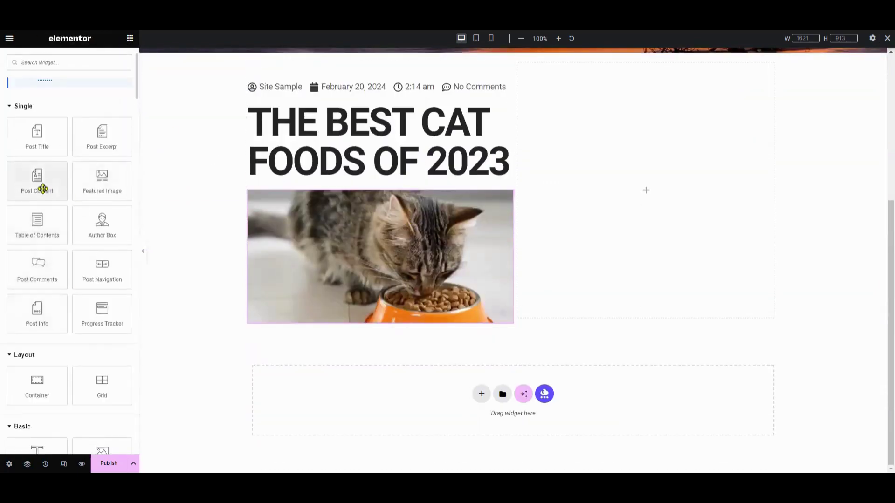
left_click_drag(347, 315, 342, 307)
scroll(387, 317, "down", 5)
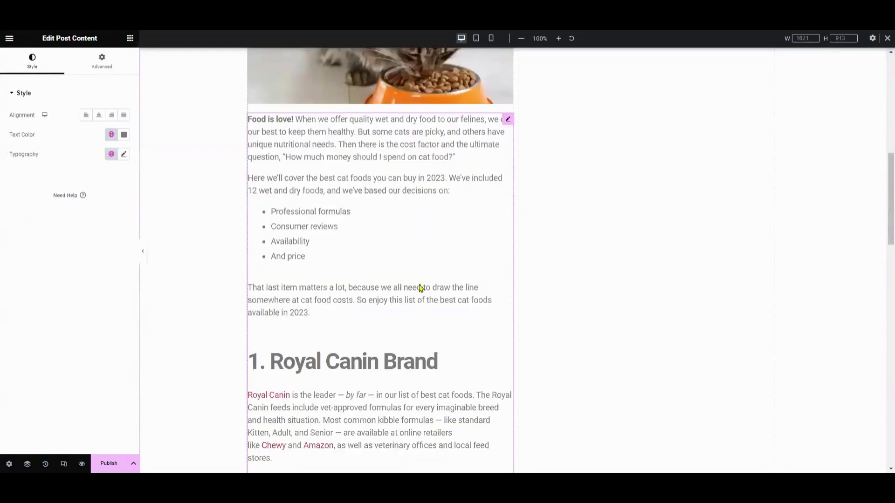
scroll(419, 288, "up", 2)
left_click(124, 134)
left_click_drag(73, 212, 70, 233)
scroll(273, 172, "up", 5)
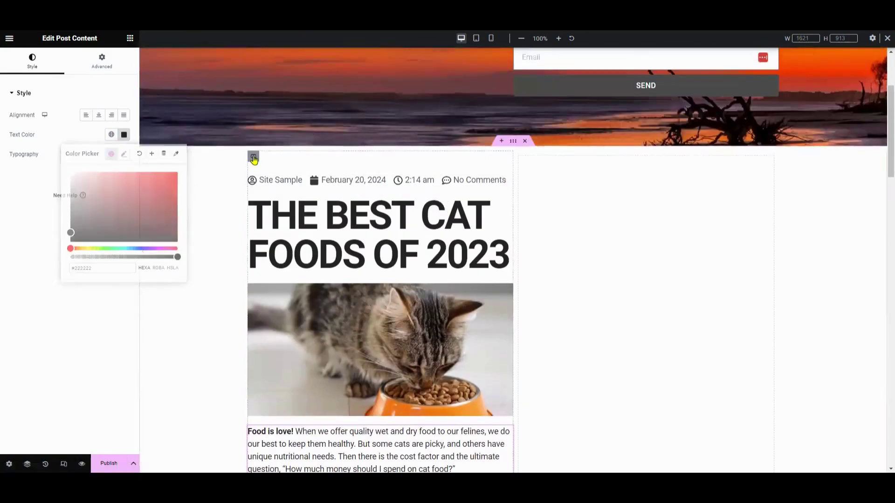
left_click(253, 158)
left_click(111, 62)
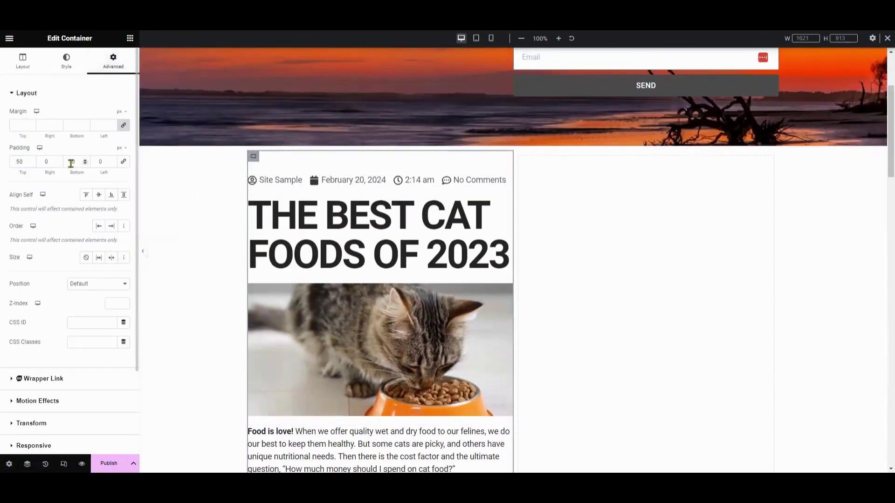
Step: Give the column 10 px right and 10 px left padding
left_click(44, 162)
type("10")
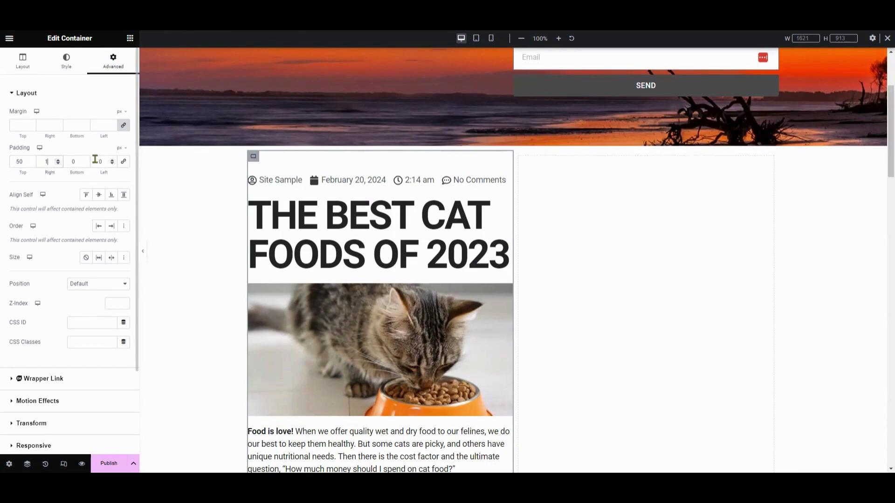
left_click(102, 162)
type("10")
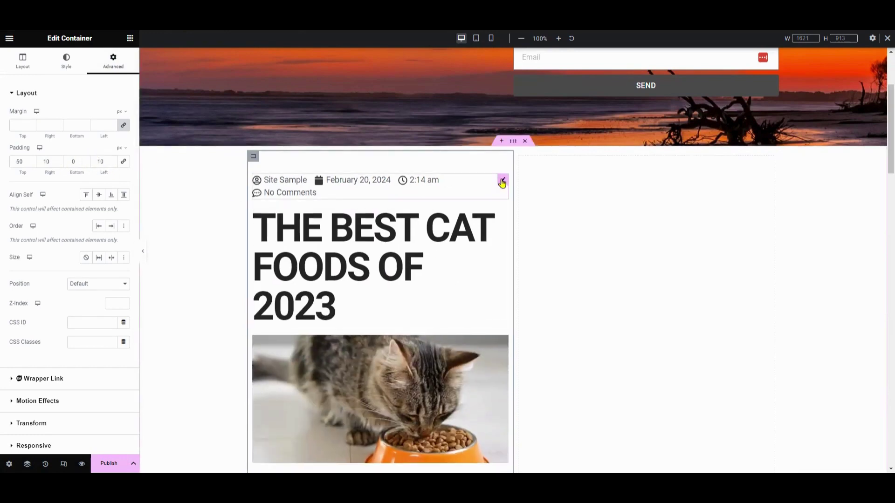
Step: Keep the Post Info items on one line with a 3 px indent between icons and labels
left_click(502, 182)
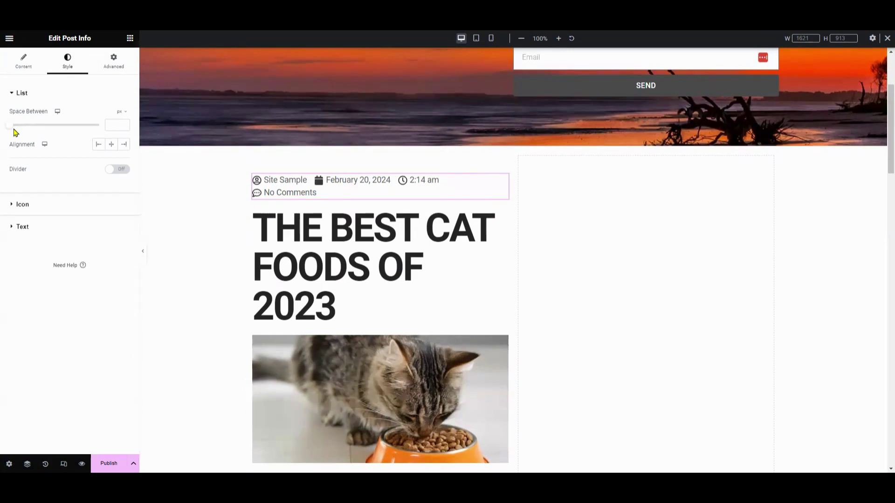
left_click(32, 210)
left_click(26, 204)
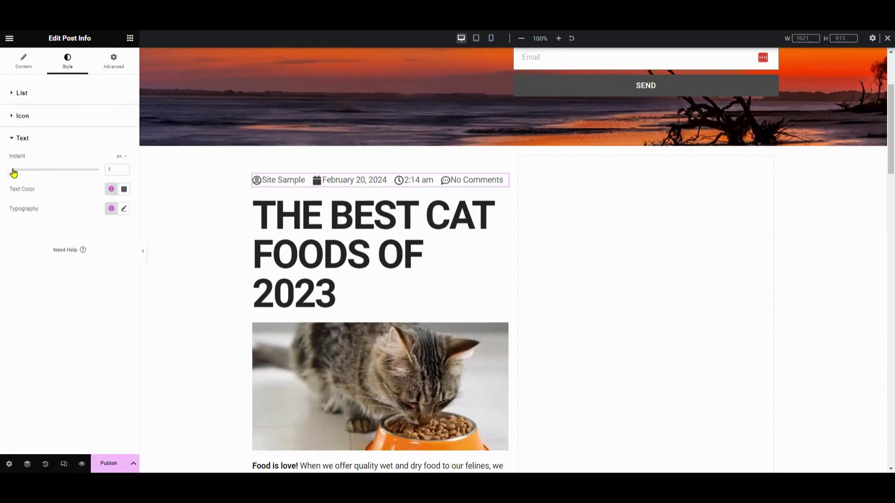
left_click_drag(14, 173, 17, 172)
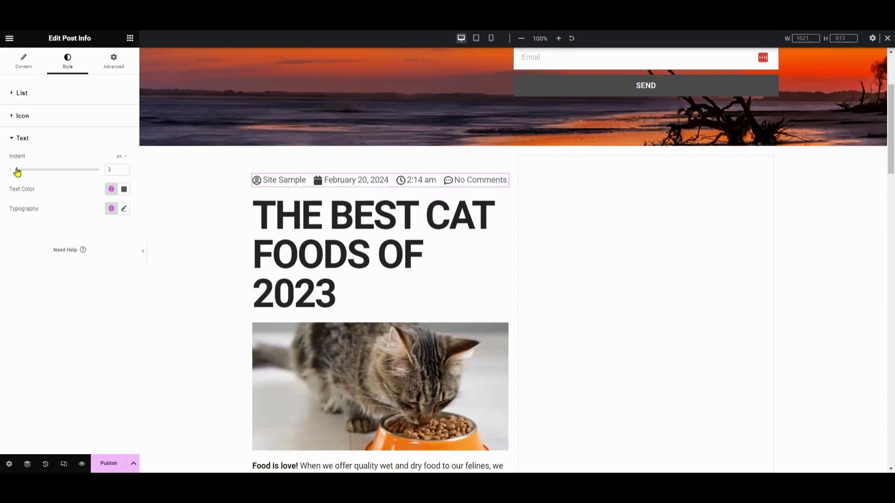
Step: Bring up the widget library and scroll to the Basic elements
scroll(536, 252, "down", 20)
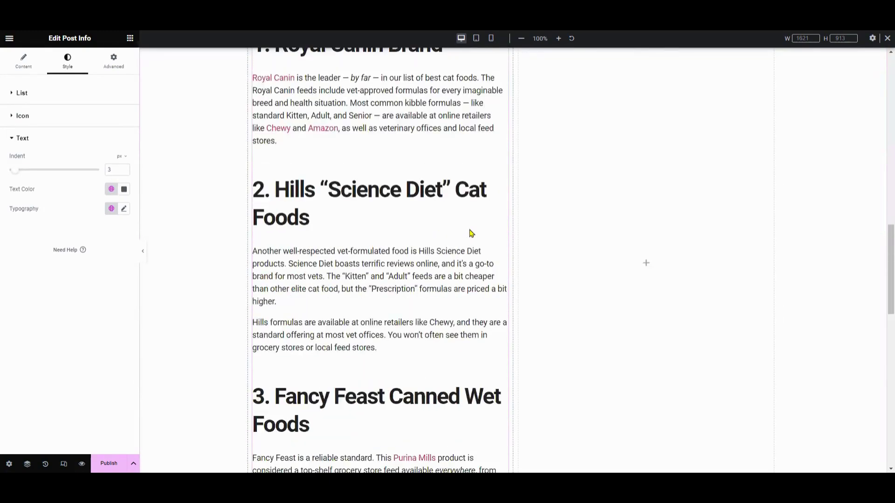
scroll(471, 231, "up", 20)
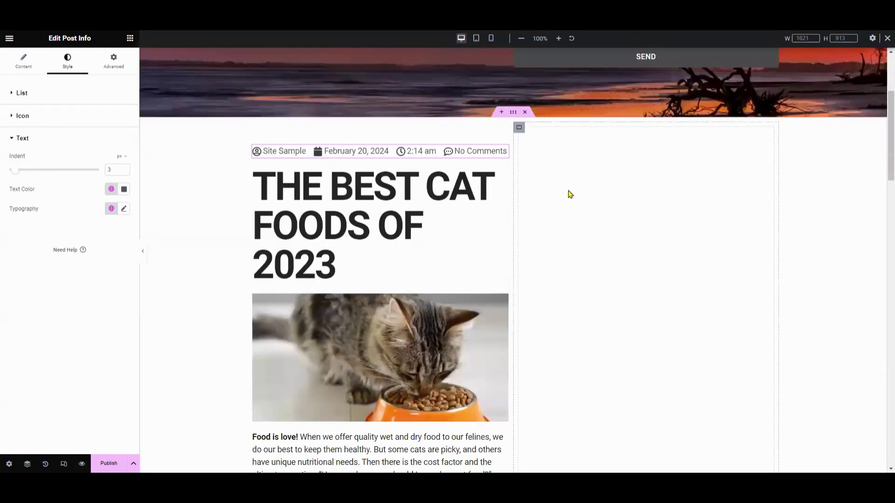
left_click(130, 39)
scroll(51, 233, "down", 5)
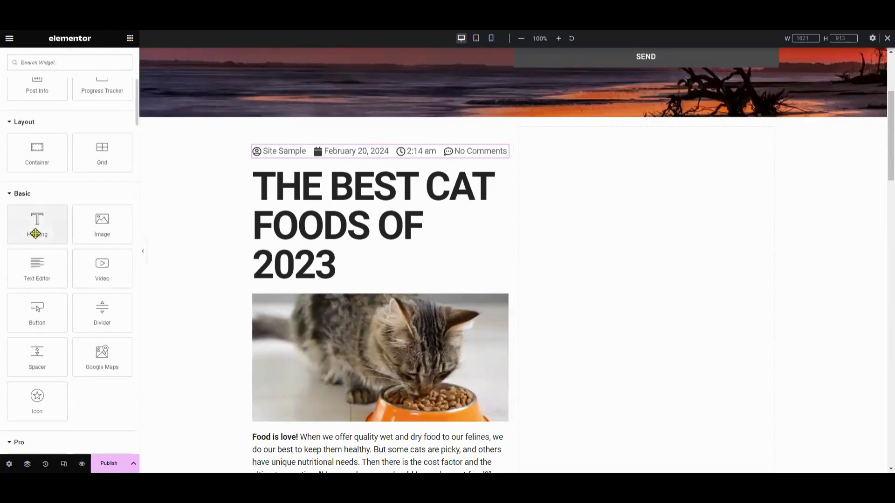
Step: Add a Heading to the right column and pad the column 50 px top, 30 px left
left_click_drag(634, 243, 585, 148)
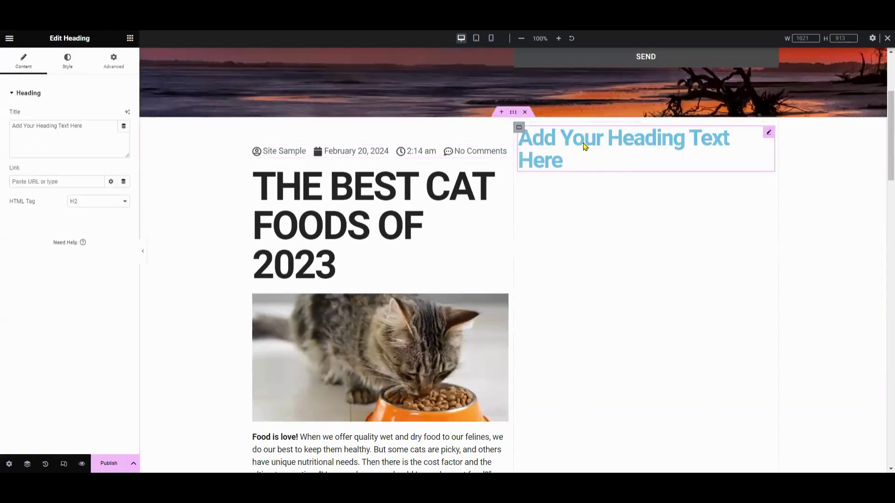
left_click(519, 128)
left_click(253, 127)
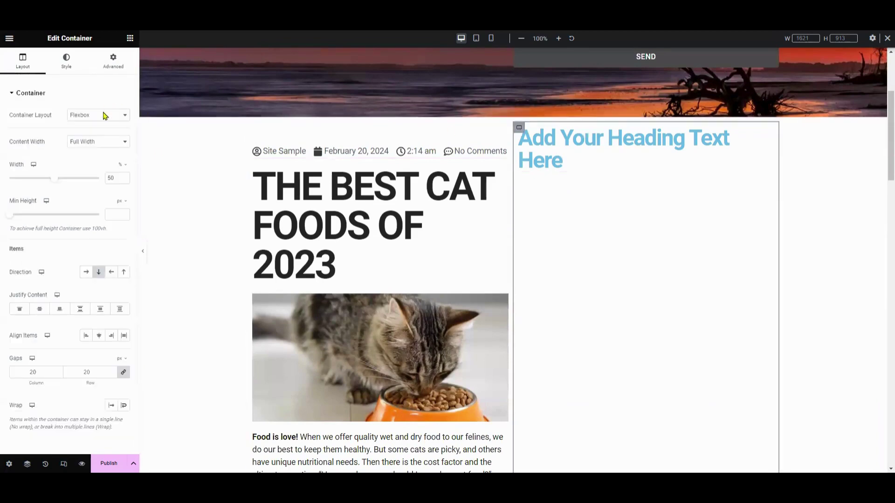
left_click(113, 60)
left_click(124, 161)
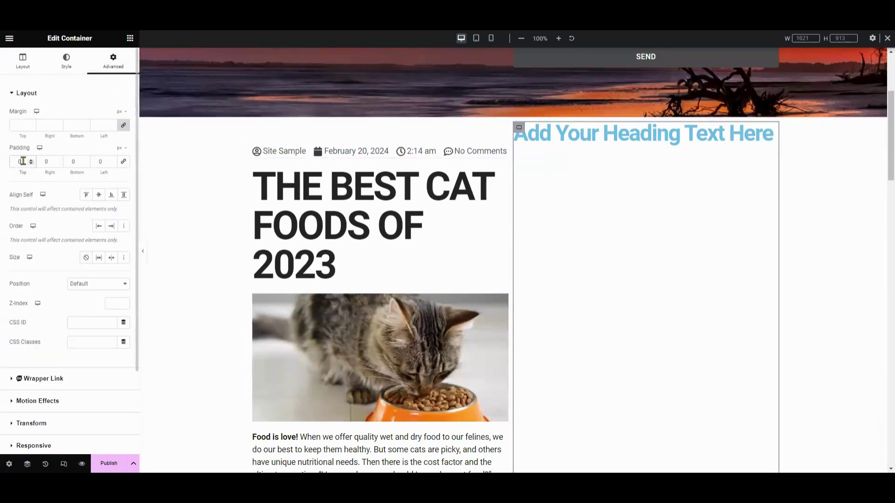
Step: Make the heading a p tag with font size 25 and a blue text colour
left_click(741, 154)
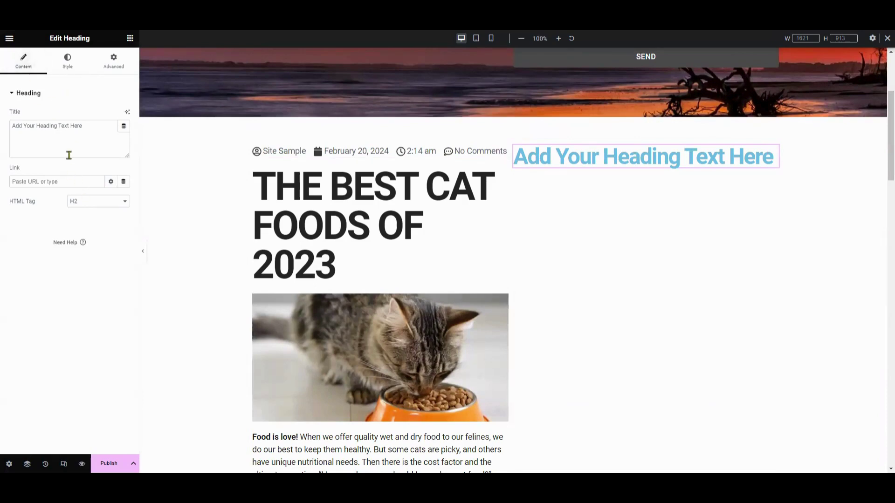
left_click(79, 207)
left_click(77, 271)
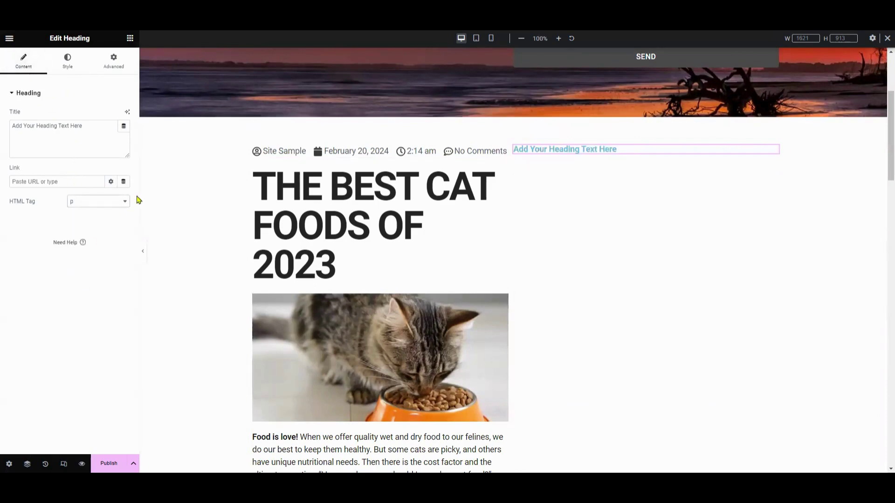
left_click(68, 60)
left_click(124, 154)
left_click_drag(19, 228, 28, 230)
left_click(138, 148)
left_click(124, 134)
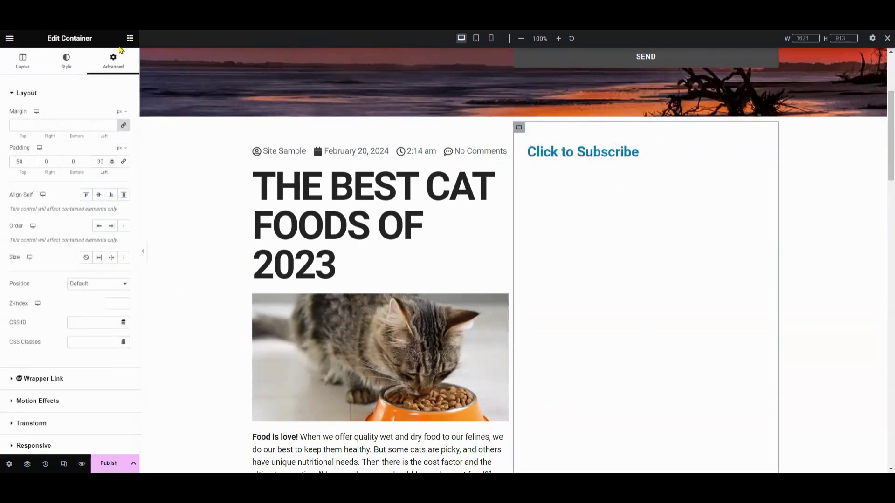
Step: Add a YouTube button with the YouTube icon below the Click to Subscribe heading
left_click(74, 81)
type("button")
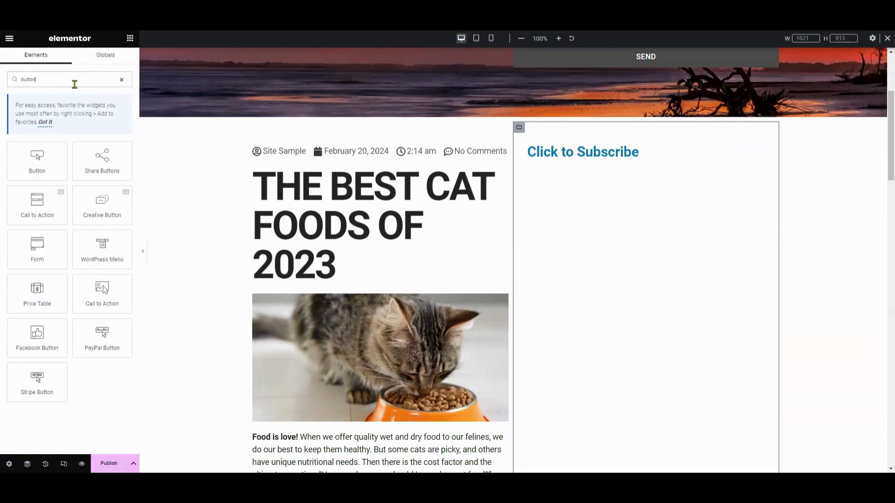
left_click_drag(638, 169, 638, 173)
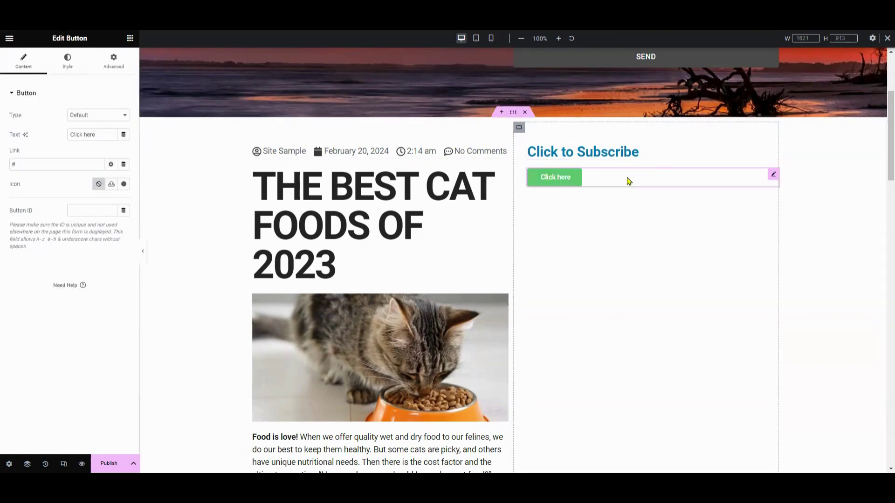
type("YouTube")
left_click(124, 185)
left_click(424, 113)
type("Yout")
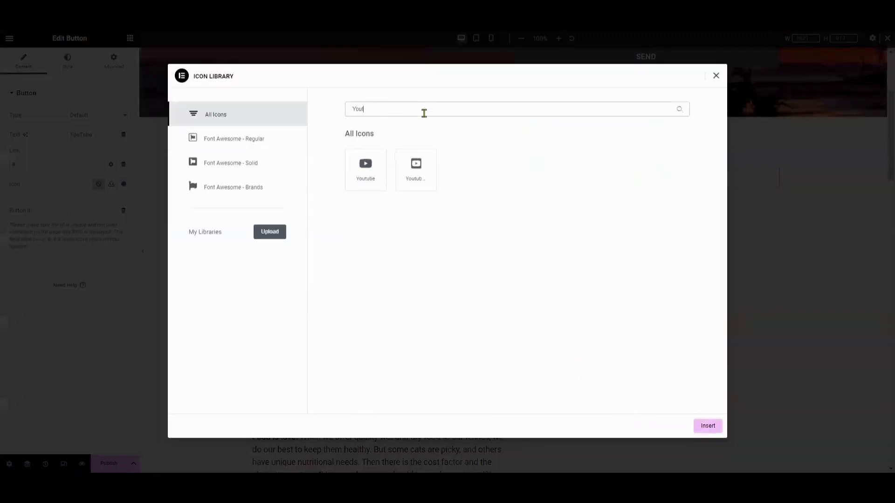
left_click(364, 184)
left_click(708, 426)
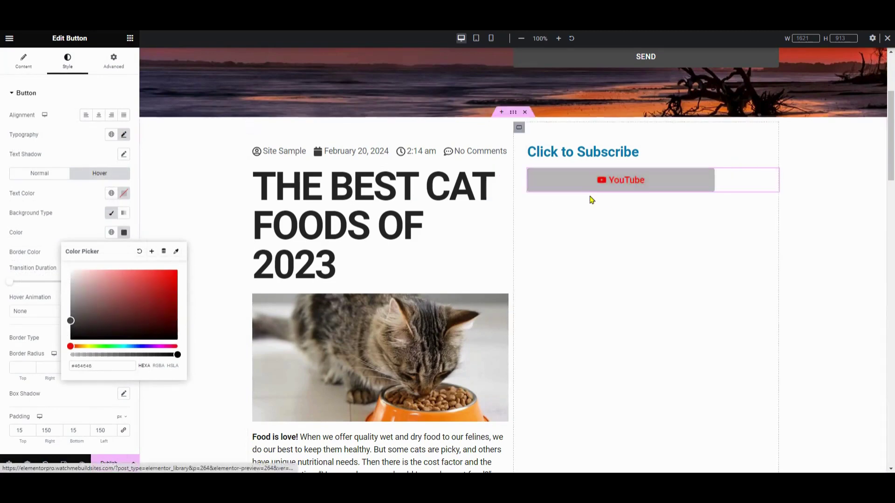
left_click(23, 60)
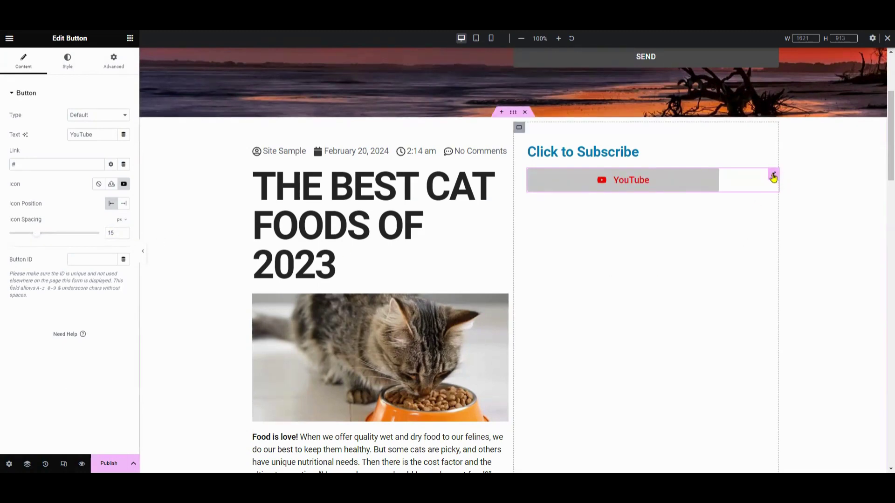
Step: Duplicate it into a Spotify button with the Spotify icon
key("ctrl+d")
key("ctrl+d")
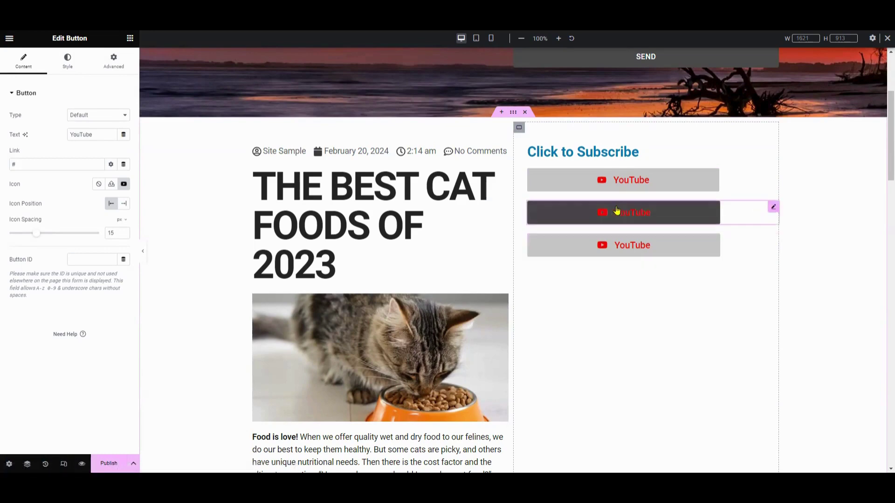
type("Spotify")
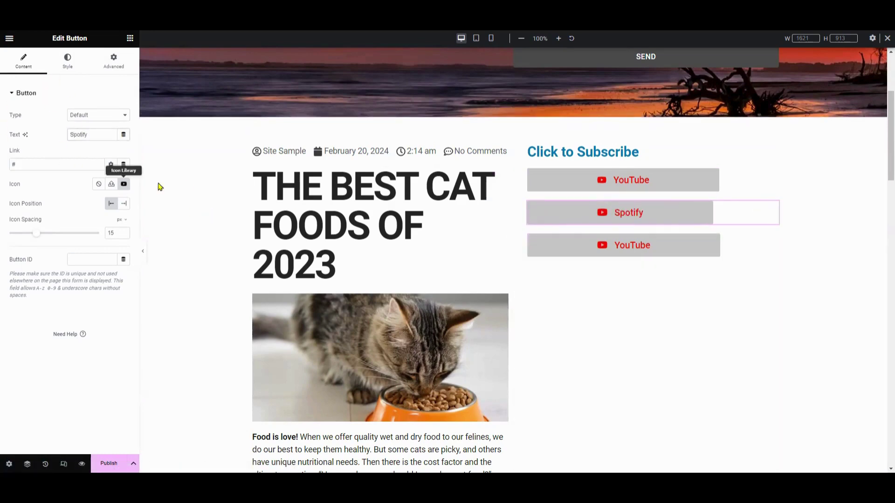
left_click(123, 183)
left_click(436, 110)
type("Spotify")
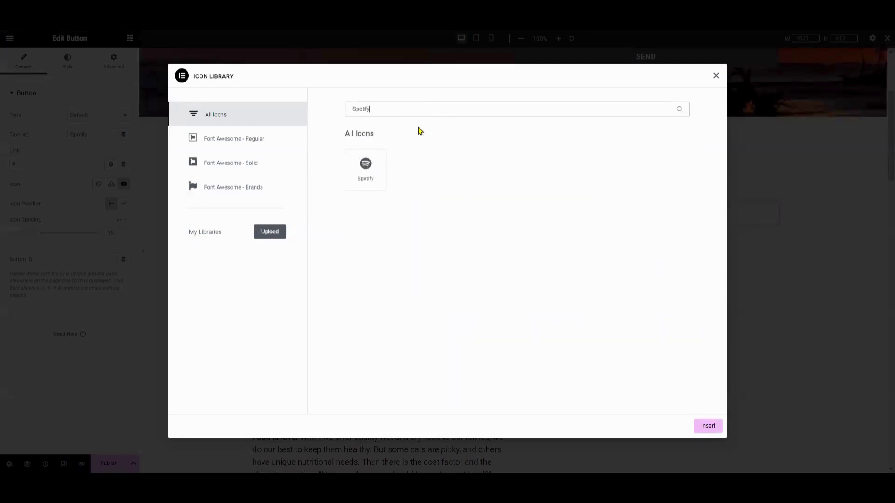
left_click(365, 168)
left_click(708, 426)
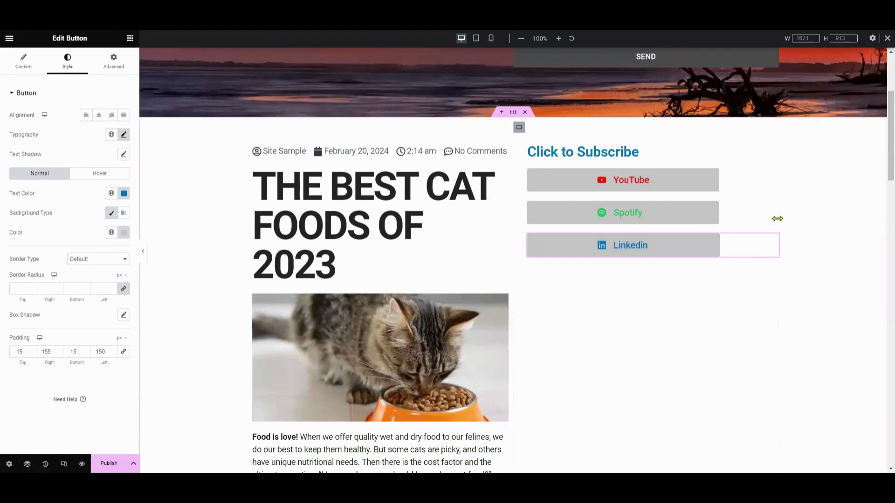
scroll(801, 190, "down", 1)
Step: Add left-aligned Social Icons below the Linkedin button, replacing YouTube with Instagram
left_click(130, 39)
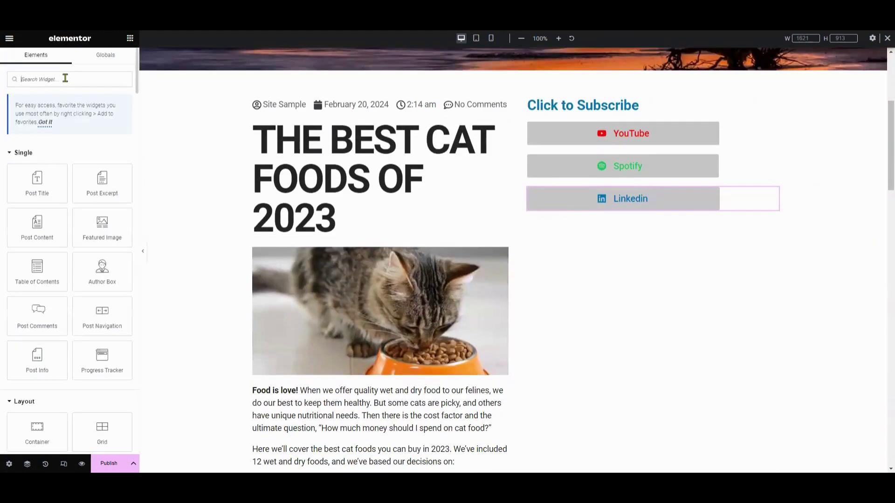
type("social")
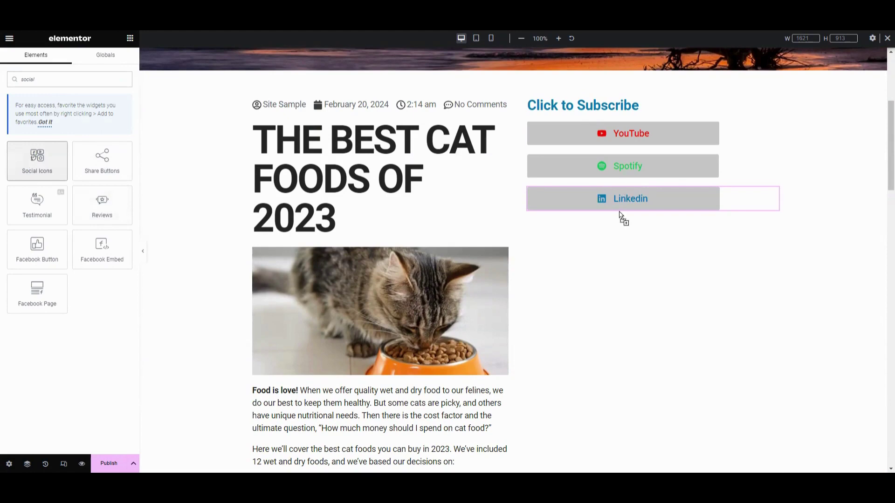
left_click_drag(620, 214, 621, 206)
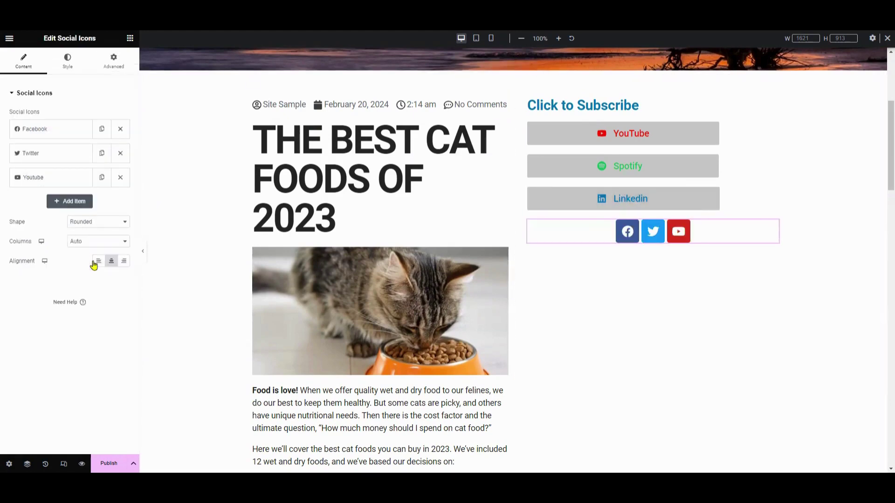
left_click(94, 263)
left_click(60, 181)
left_click(70, 228)
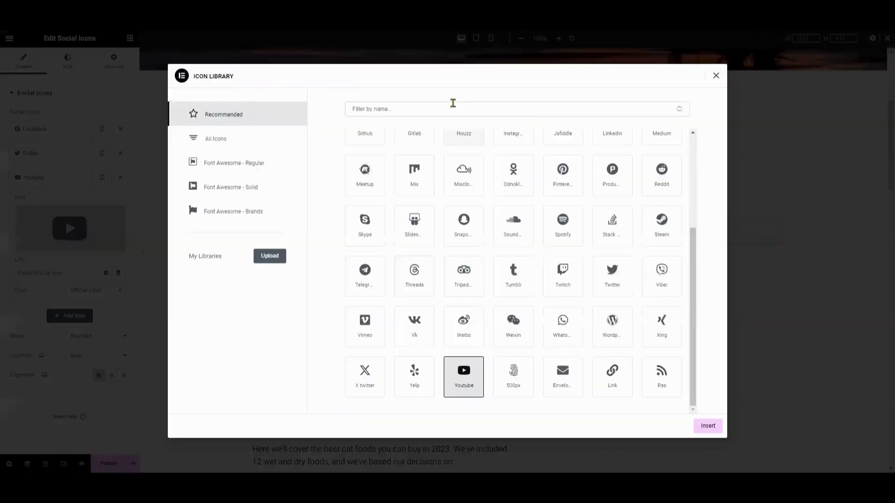
left_click(452, 103)
type("ins")
left_click(365, 169)
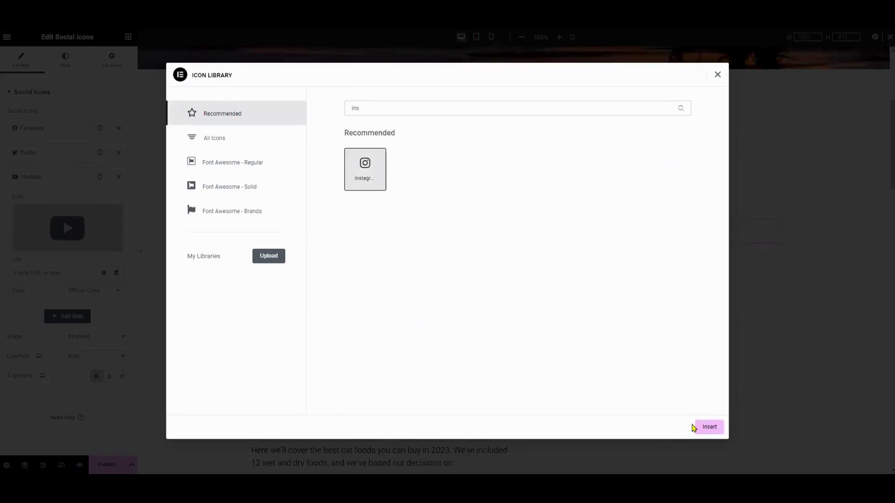
left_click(701, 427)
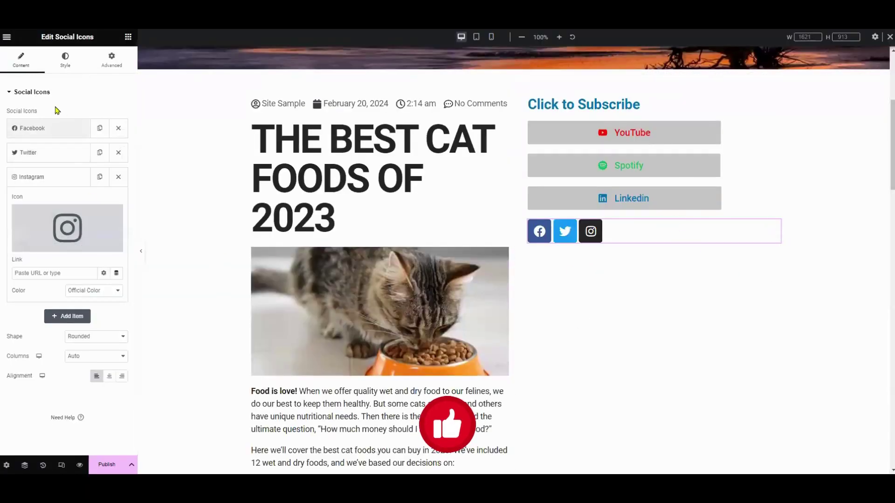
Step: Make the social icons circular at size 25
left_click(65, 60)
left_click_drag(14, 145, 12, 146)
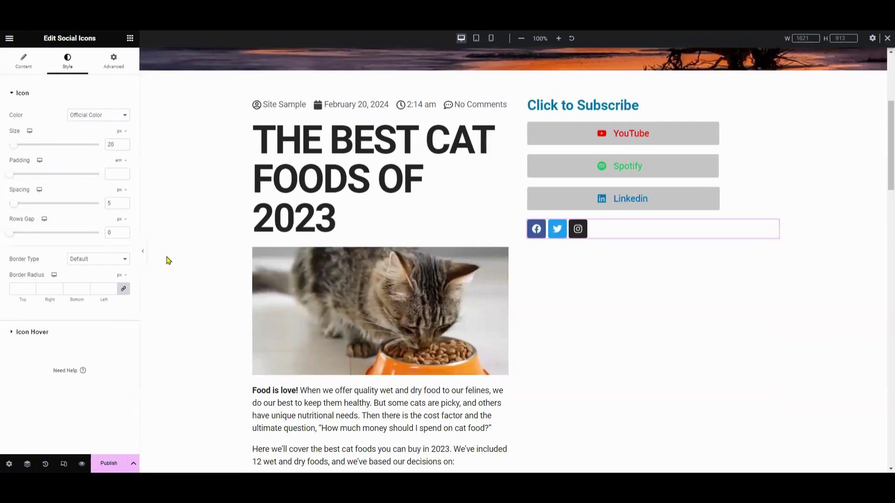
left_click(111, 118)
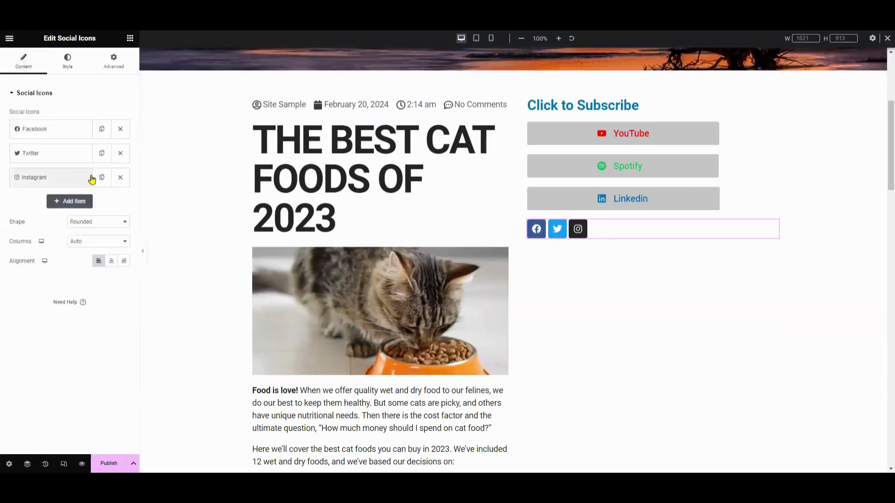
left_click(92, 222)
left_click(90, 247)
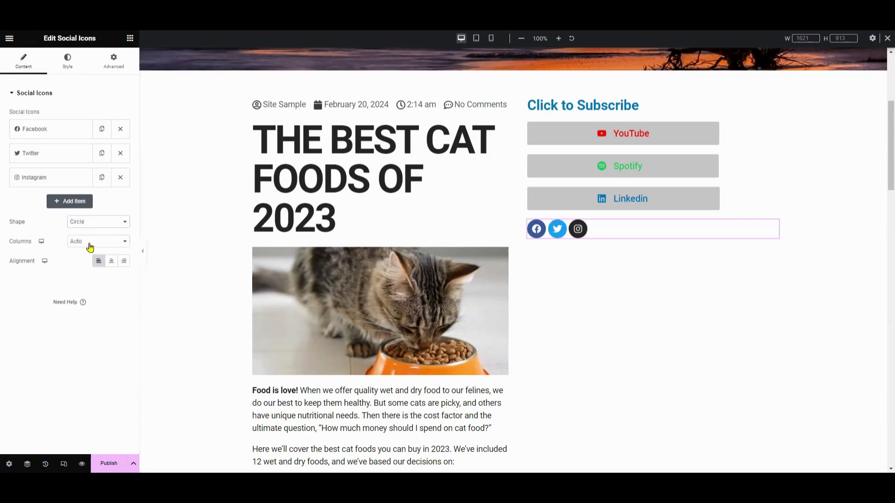
left_click(68, 61)
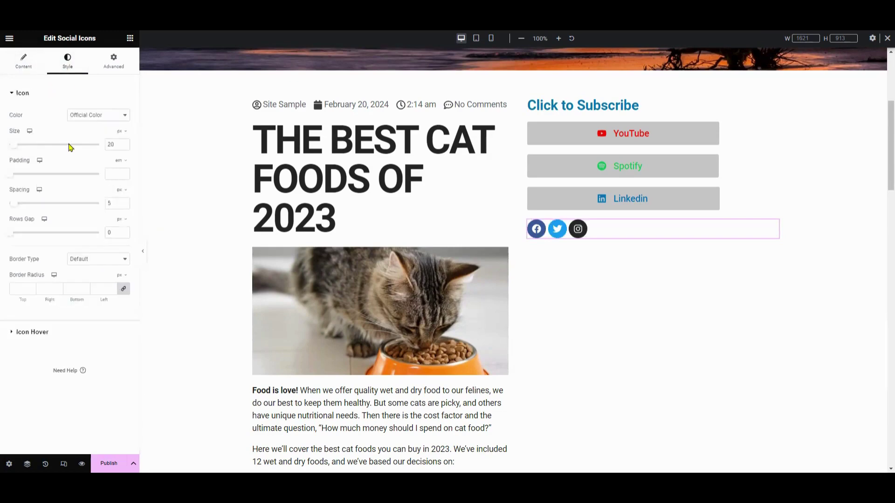
type("25")
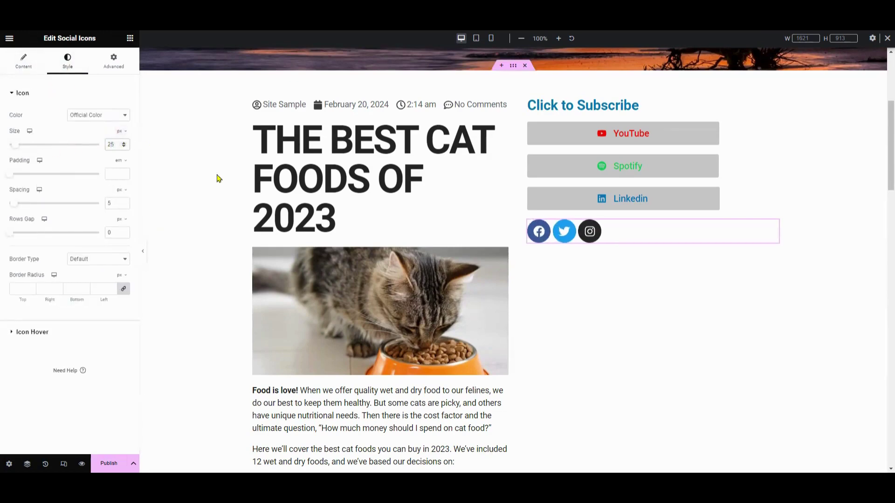
scroll(724, 274, "down", 1)
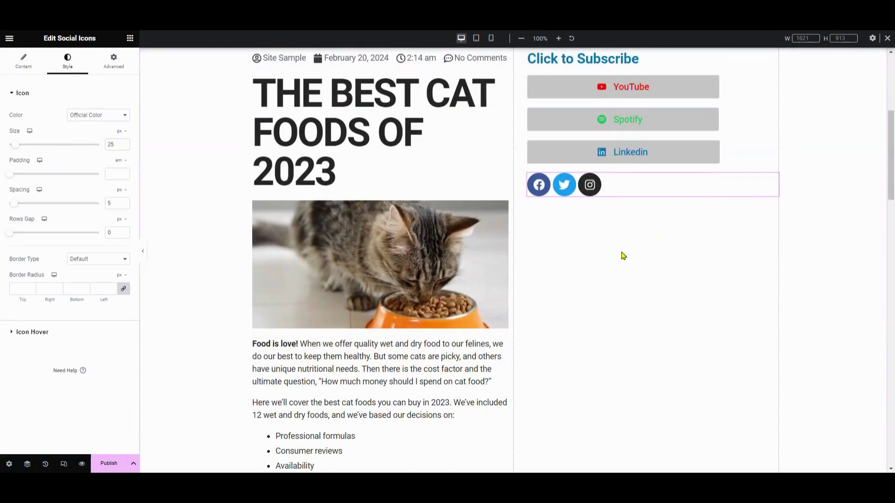
Step: Add a Posts widget below the social icons
left_click(130, 38)
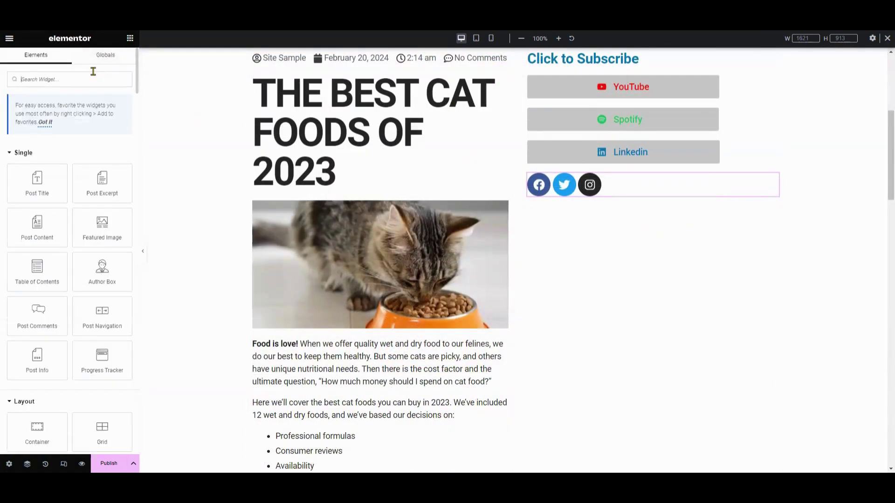
type("post")
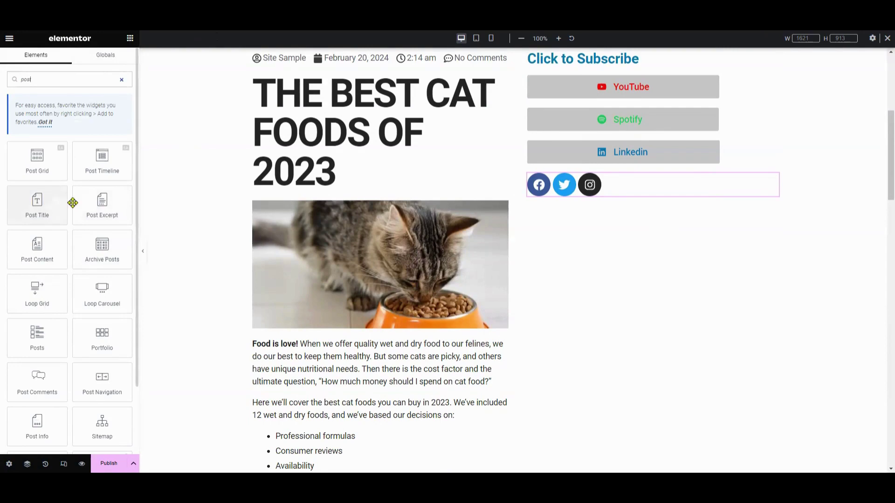
scroll(90, 292, "down", 1)
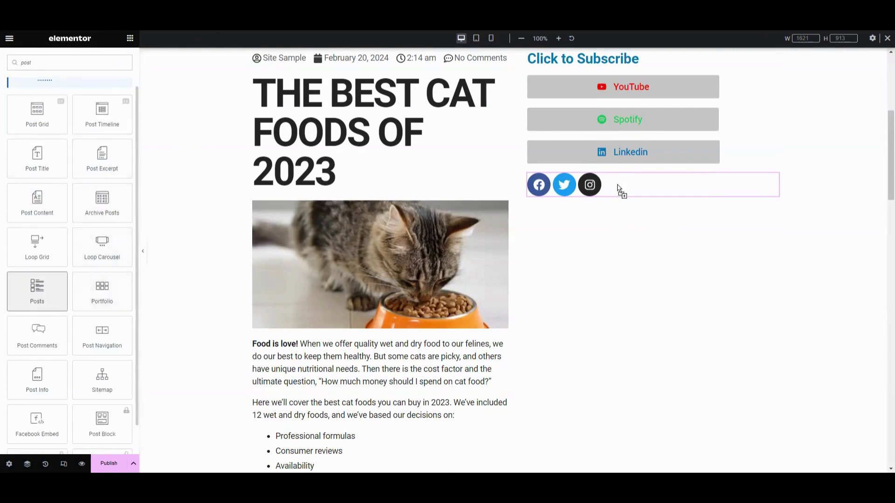
left_click_drag(620, 188, 706, 253)
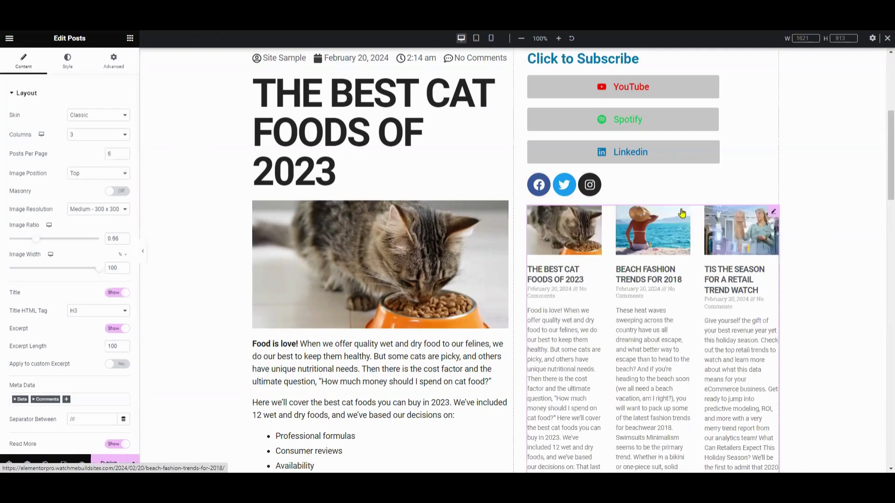
Step: Set the Posts grid's Excerpt option to Hide
scroll(695, 210, "up", 2)
scroll(660, 224, "down", 8)
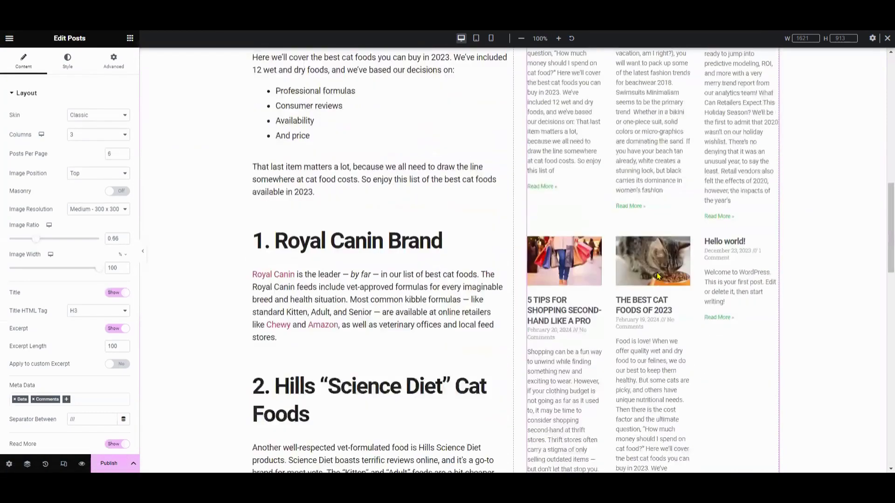
scroll(658, 276, "down", 5)
scroll(658, 275, "up", 10)
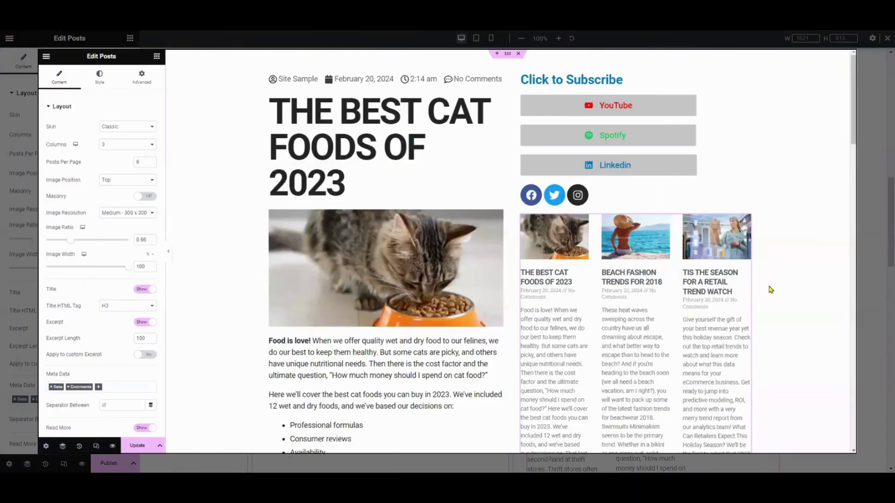
scroll(767, 291, "down", 3)
scroll(569, 249, "up", 1)
scroll(653, 308, "down", 1)
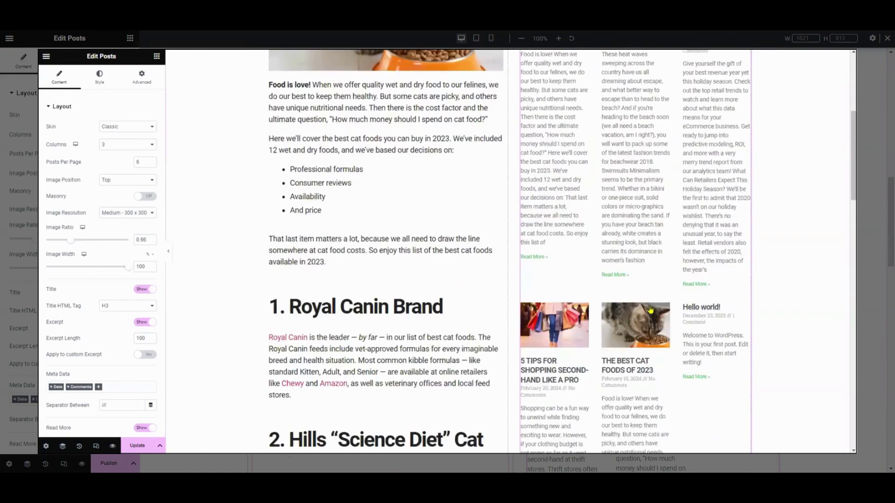
scroll(622, 247, "up", 1)
scroll(660, 246, "up", 1)
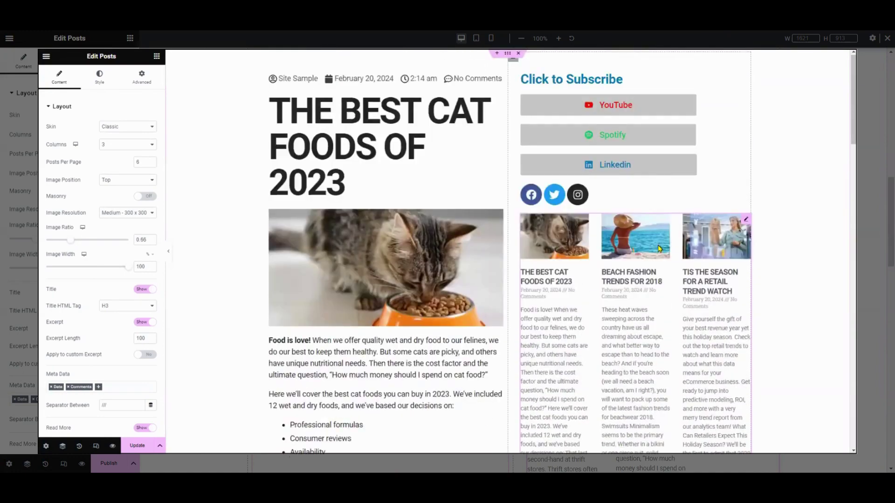
scroll(659, 246, "down", 2)
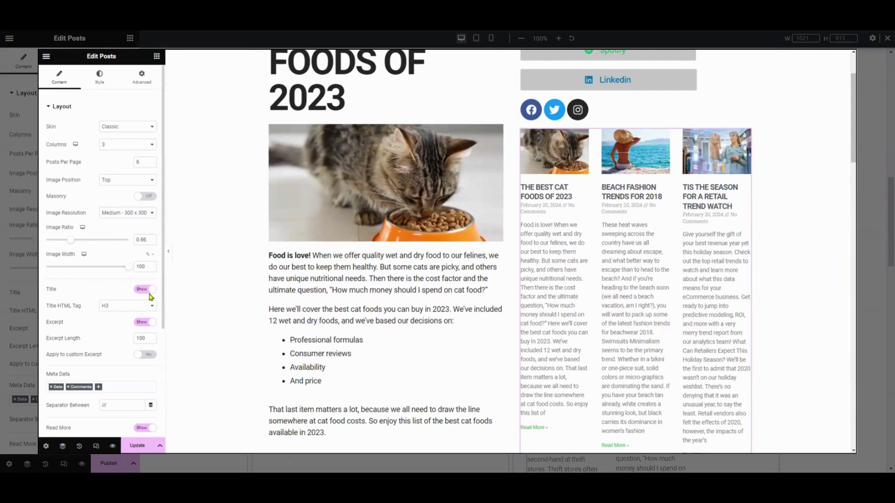
left_click(144, 323)
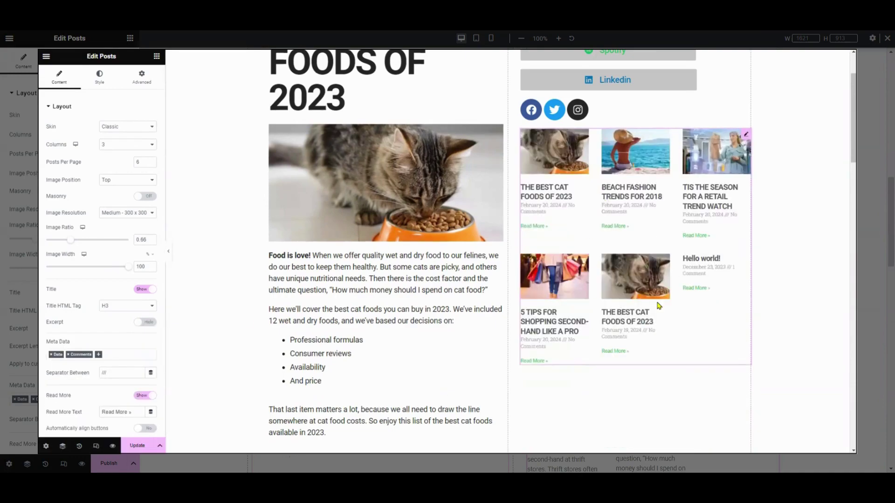
Step: Add a new single-row Flexbox container below the article
scroll(480, 304, "down", 10)
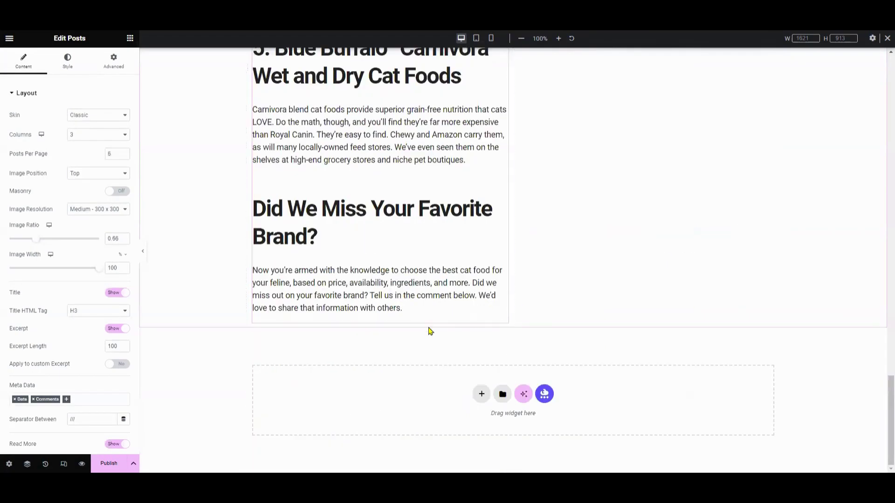
left_click(480, 393)
left_click(483, 424)
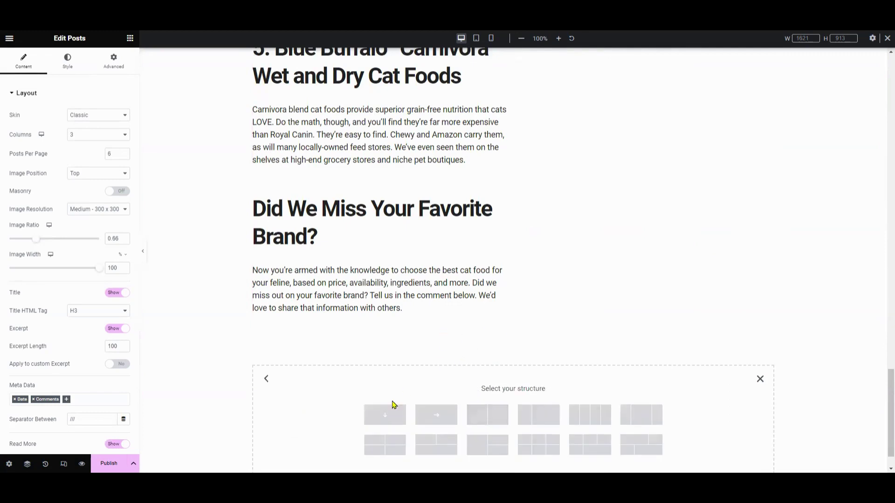
left_click(436, 414)
Step: Place the Post Comments widget in the container and collapse the panel to preview
left_click(130, 38)
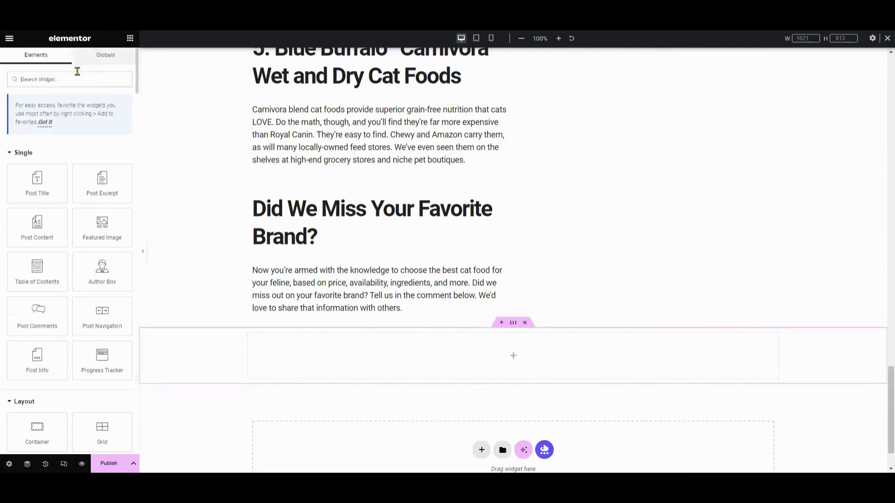
type("comment")
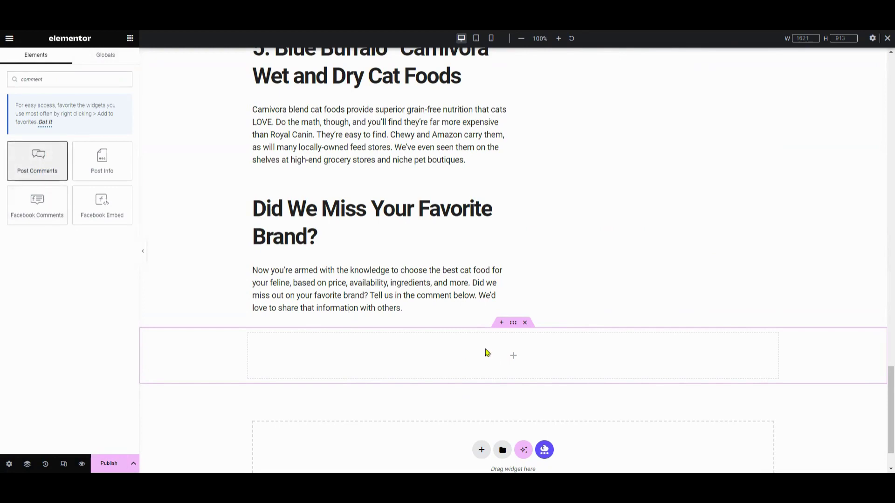
left_click_drag(487, 353, 484, 351)
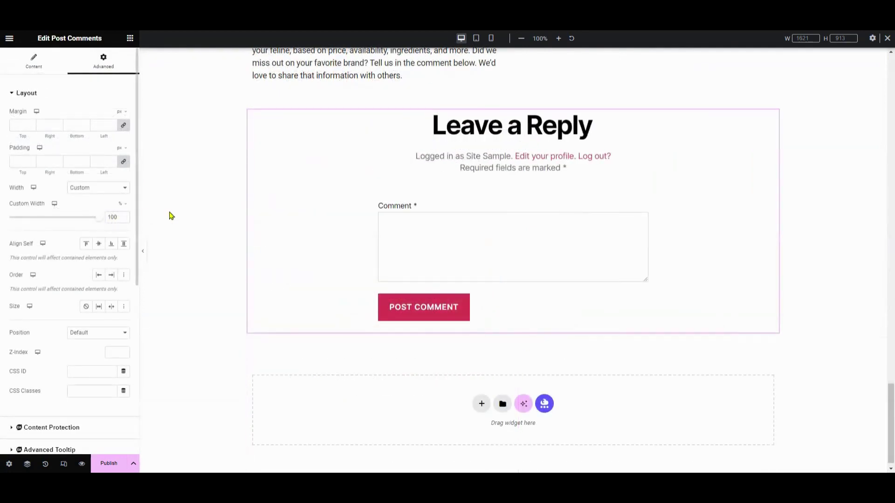
left_click(143, 251)
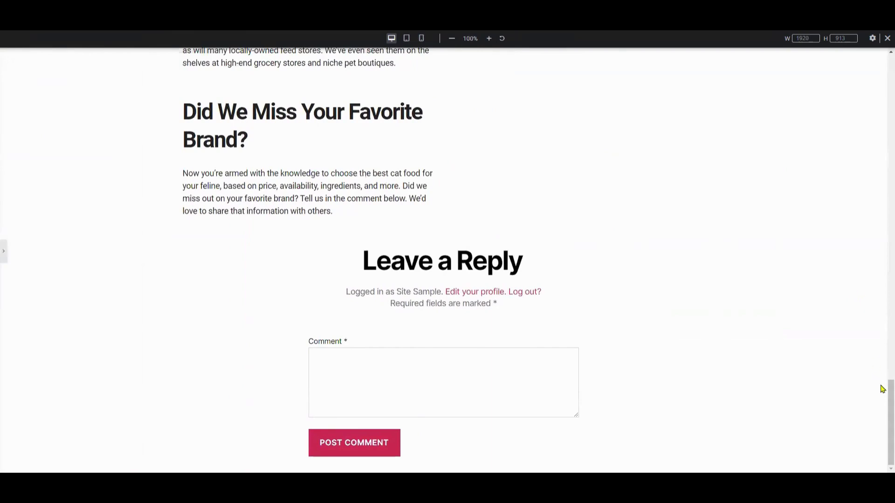
scroll(881, 350, "up", 6)
scroll(699, 279, "down", 6)
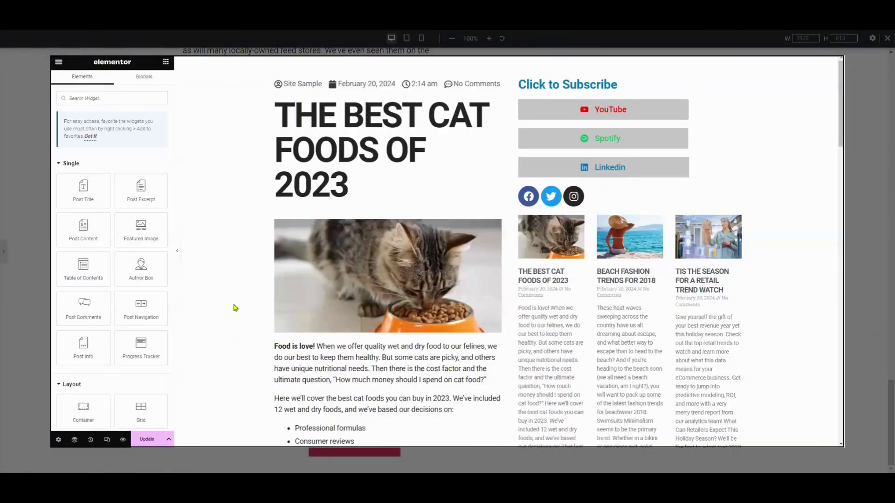
Step: Add Share Buttons below the post title
scroll(427, 315, "down", 20)
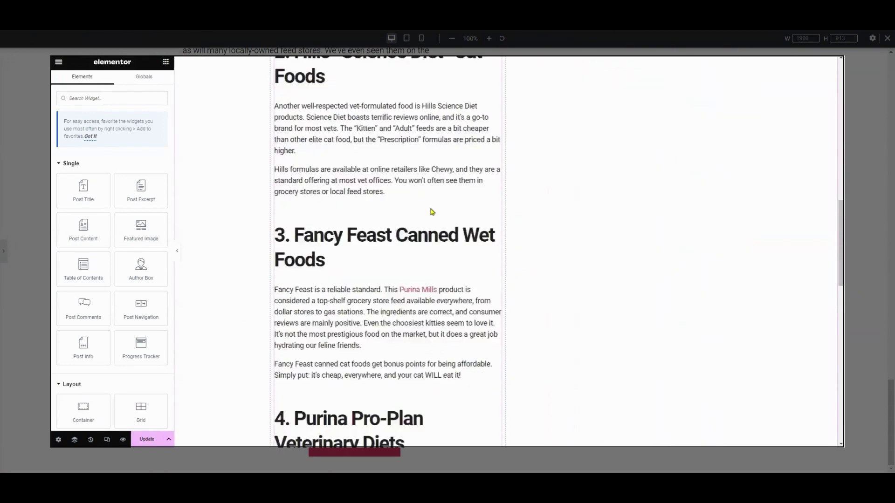
scroll(483, 186, "down", 5)
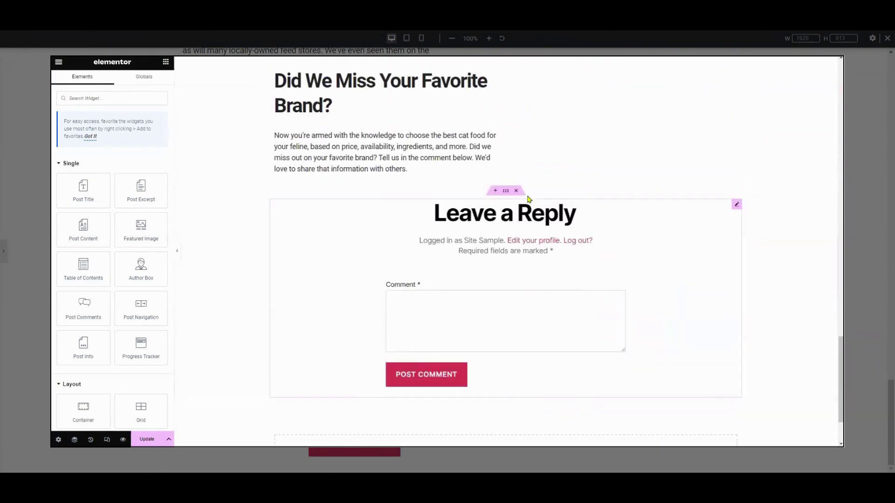
scroll(494, 199, "up", 4)
scroll(494, 199, "up", 20)
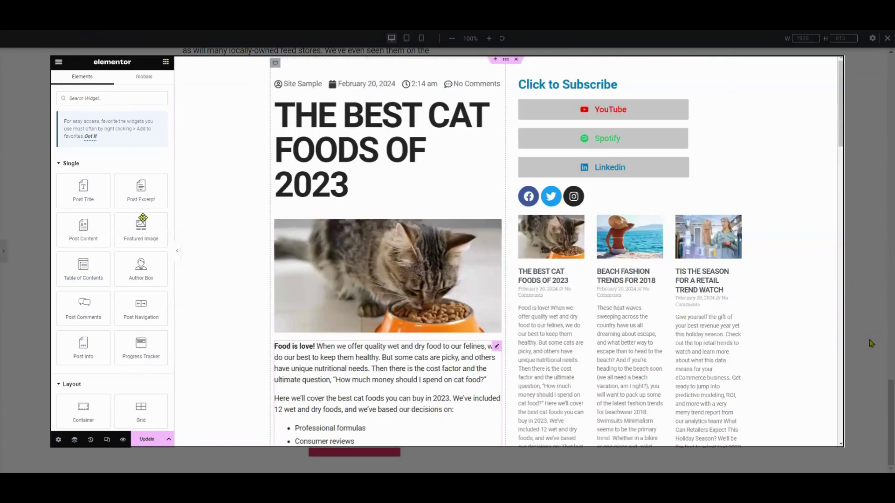
left_click(124, 99)
type("share")
left_click_drag(93, 173, 98, 176)
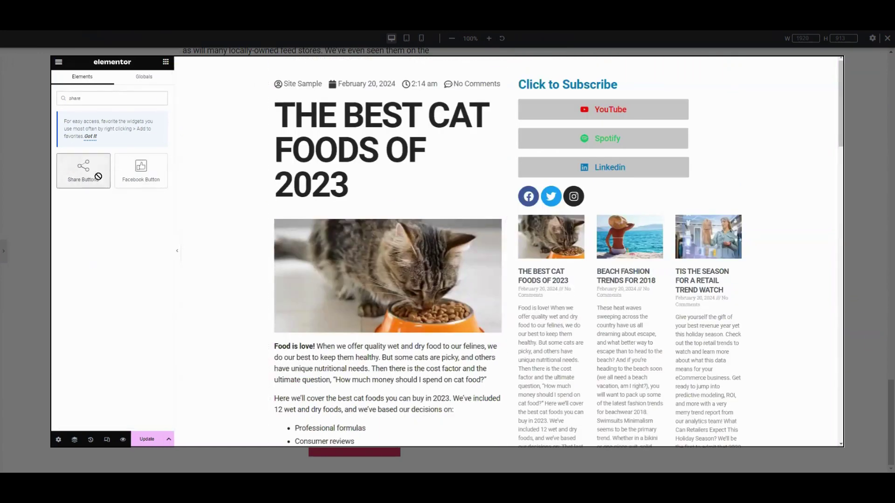
left_click_drag(341, 194, 342, 205)
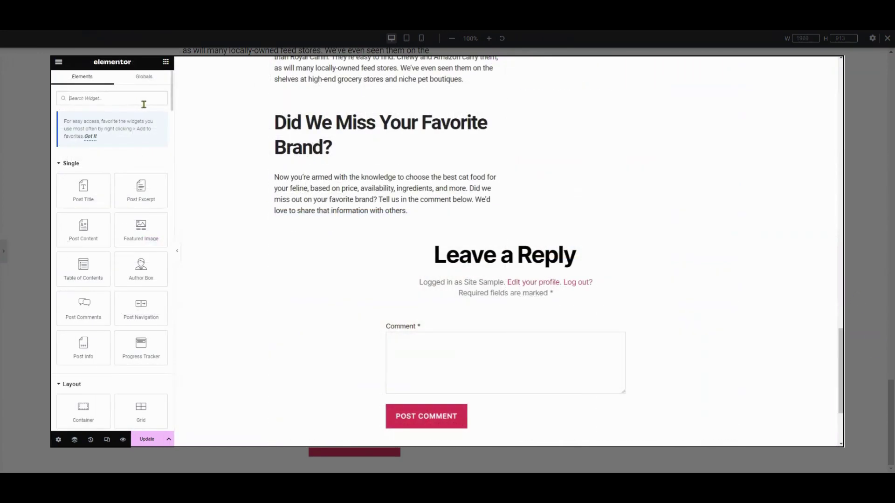
Step: Add a second Share Buttons widget after the closing paragraph, above Leave a Reply
type("share")
left_click_drag(112, 176, 101, 174)
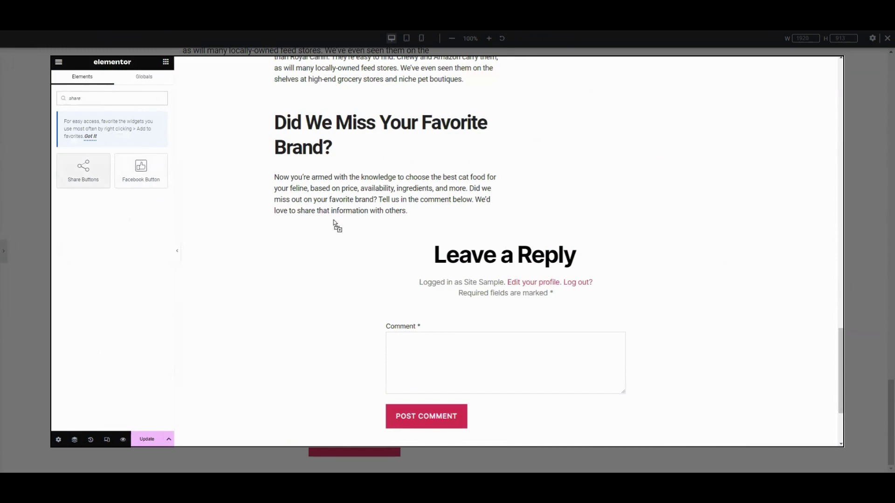
left_click_drag(409, 228, 503, 230)
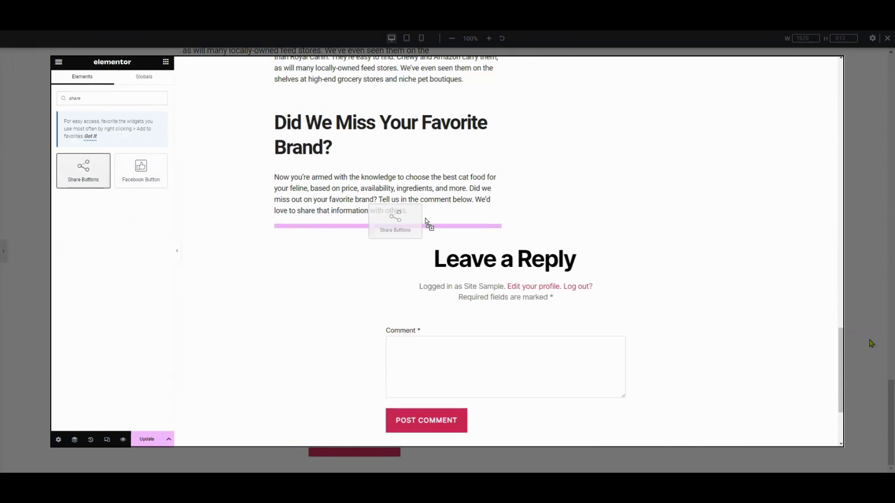
left_click_drag(426, 221, 483, 233)
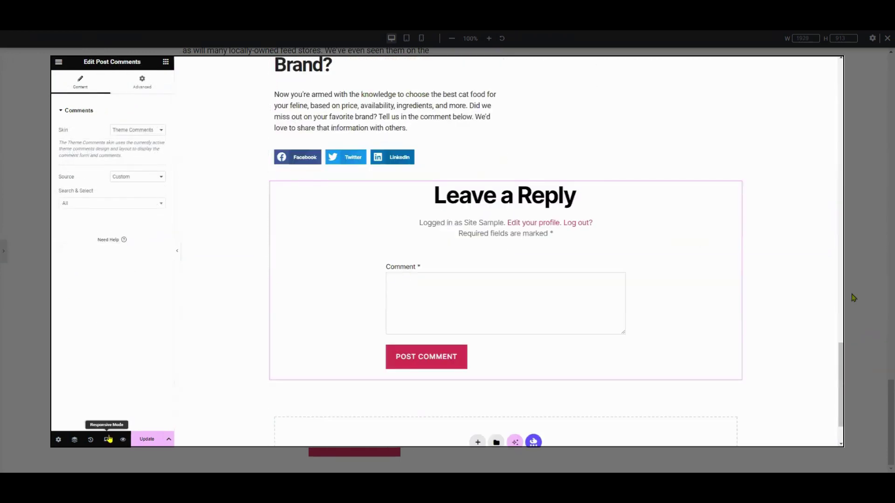
Step: Preview the template at tablet width, then at mobile width
left_click(109, 439)
left_click(473, 61)
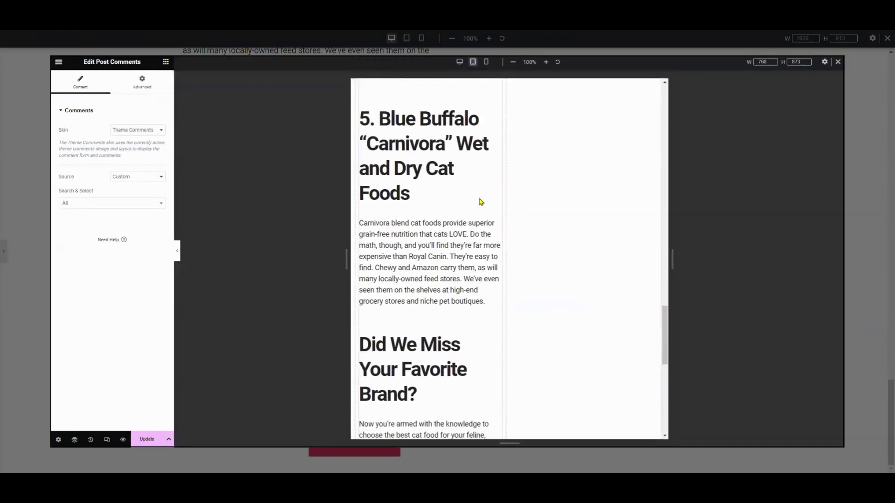
scroll(481, 205, "down", 5)
scroll(482, 210, "up", 15)
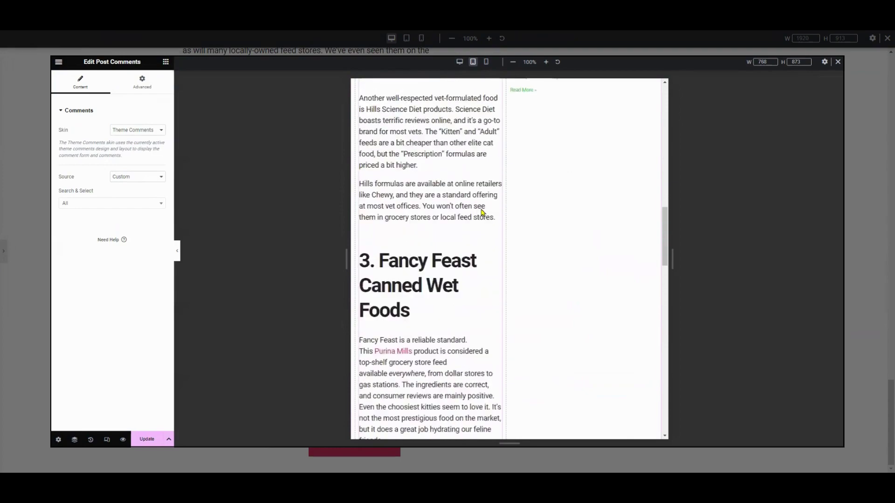
scroll(482, 212, "up", 10)
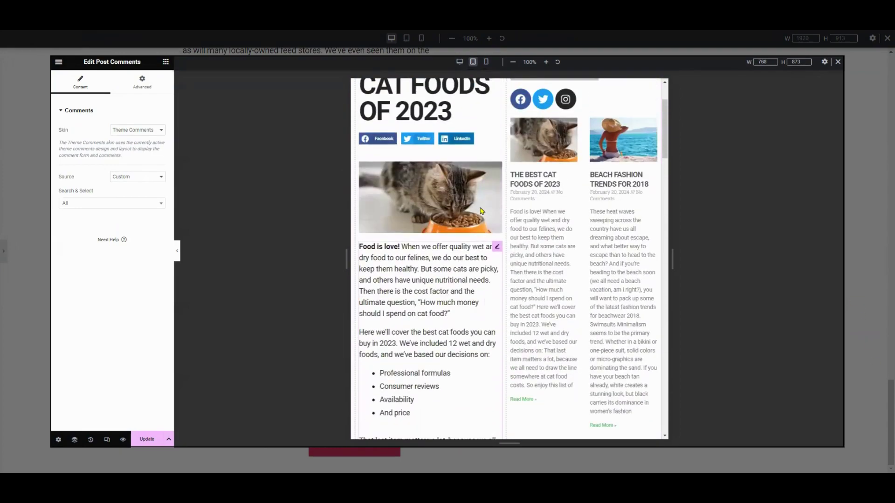
left_click(177, 252)
scroll(424, 233, "down", 20)
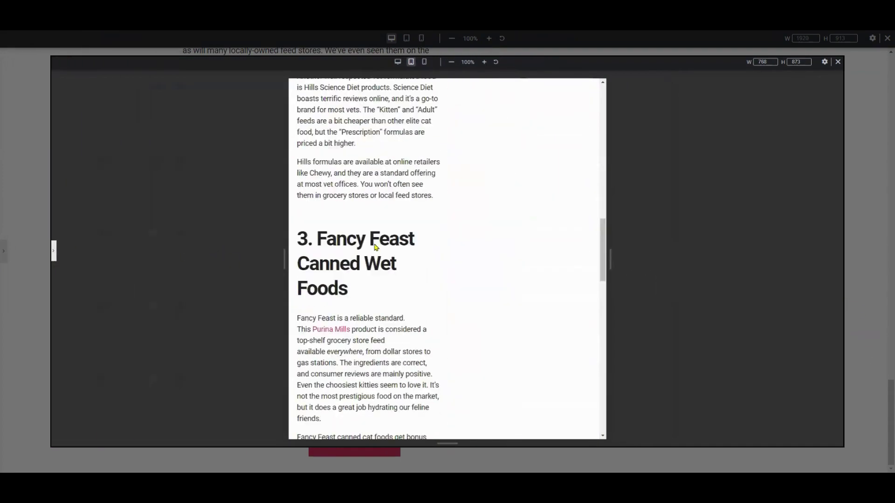
left_click(425, 61)
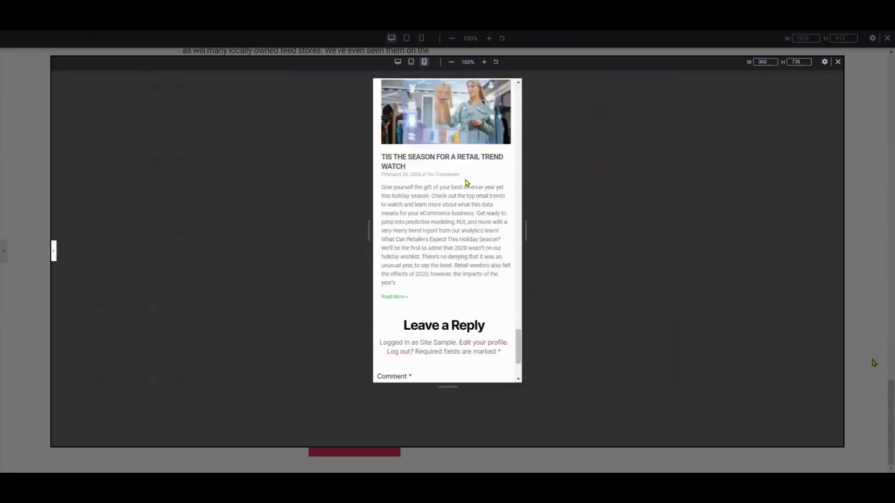
scroll(466, 181, "down", 10)
scroll(466, 182, "up", 10)
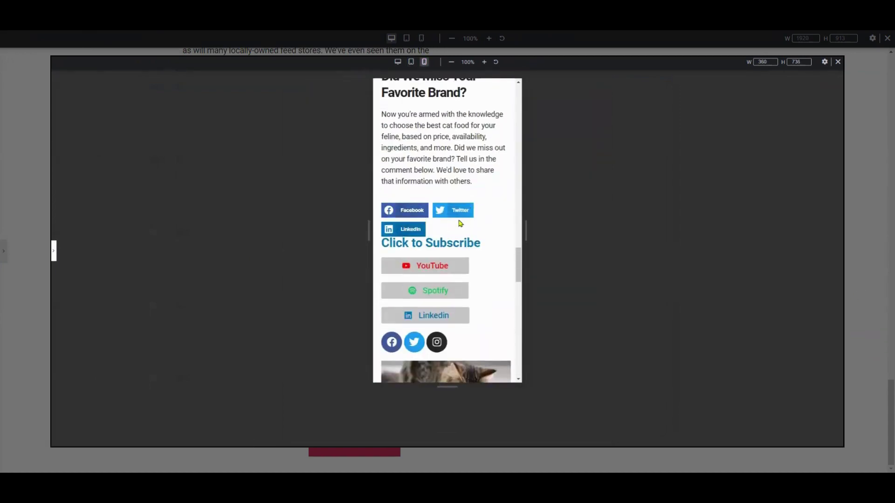
Step: Shrink the mobile share buttons to size 0.65 with a 20 px bottom margin
left_click(508, 205)
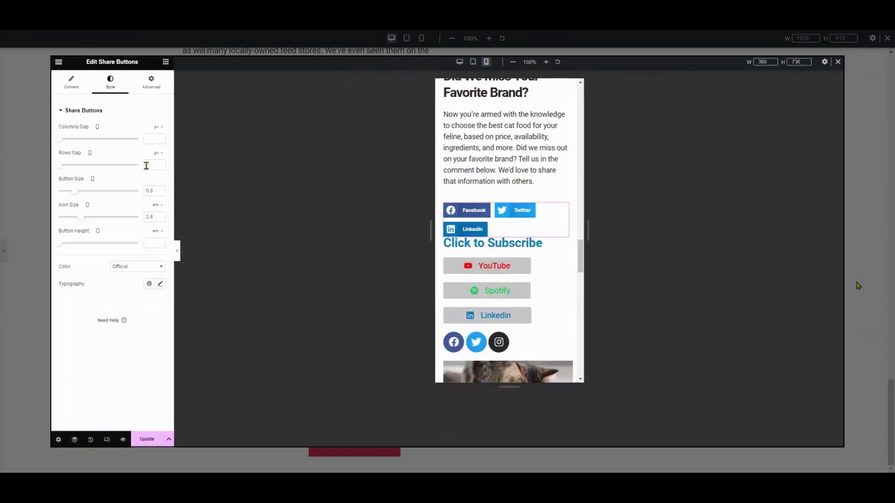
left_click_drag(71, 192, 67, 192)
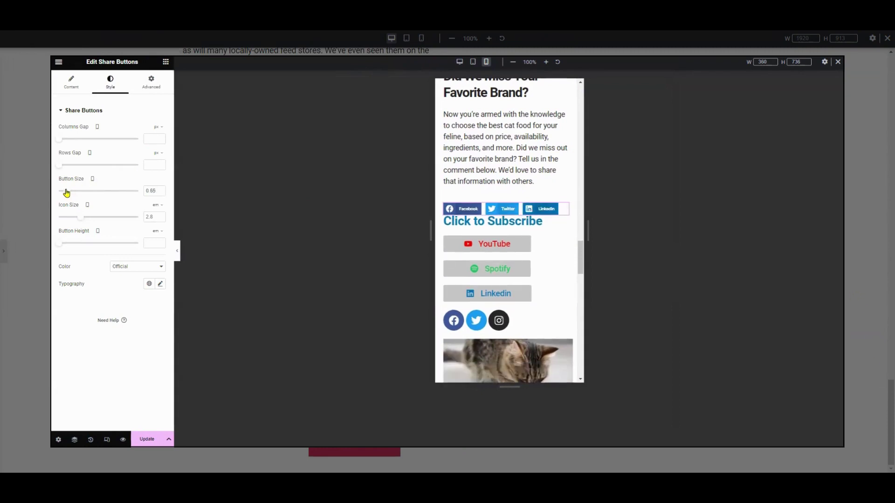
left_click(140, 86)
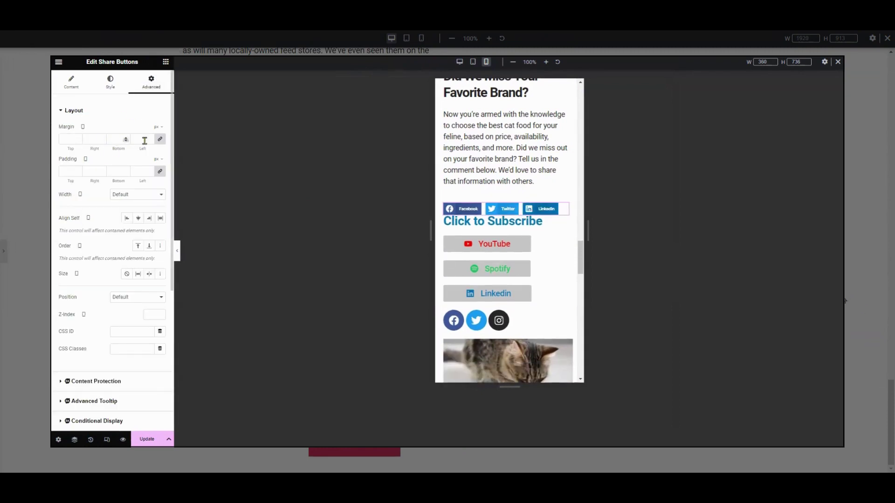
type("20")
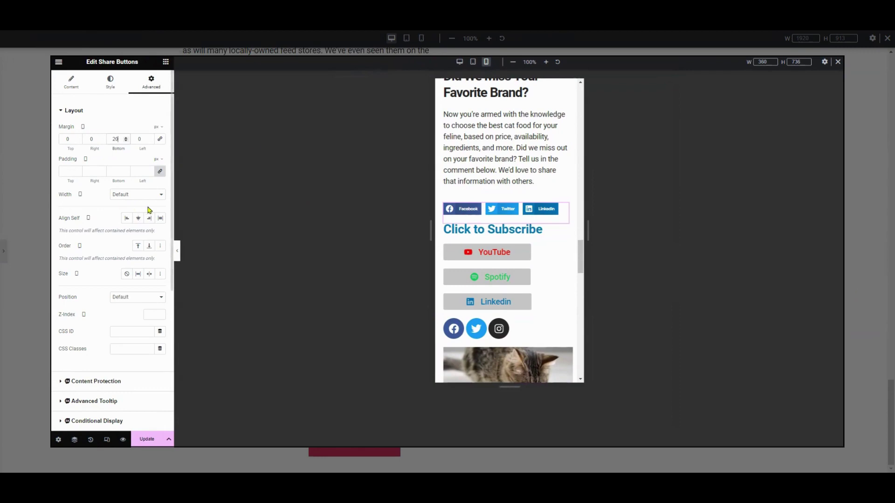
left_click(177, 254)
Step: Scroll through the mobile and desktop previews, then switch to the 768 px tablet layout
scroll(463, 248, "up", 10)
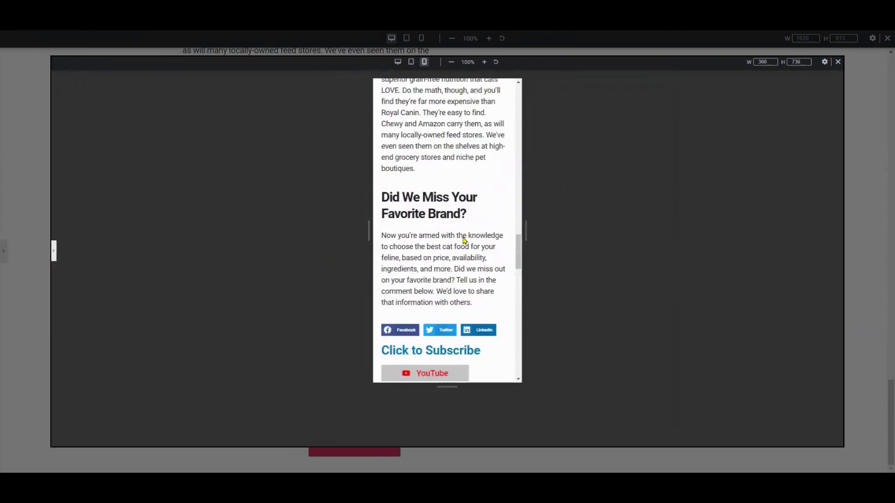
scroll(463, 248, "up", 15)
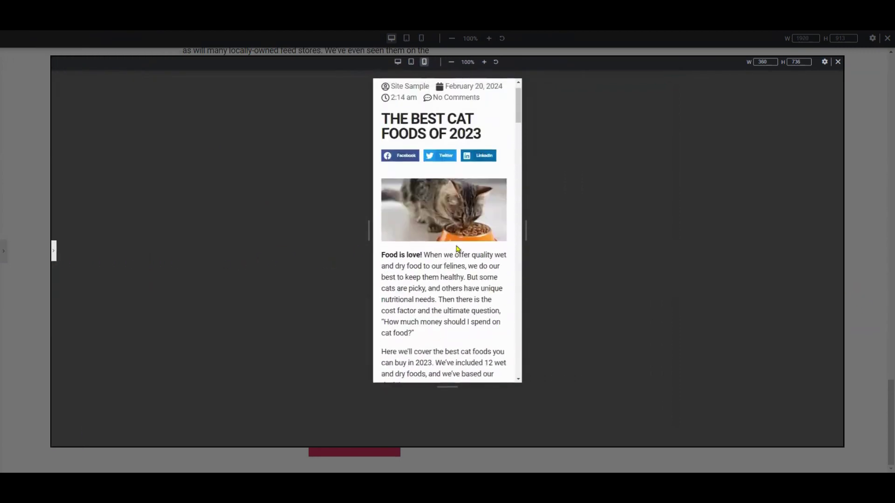
scroll(472, 156, "down", 2)
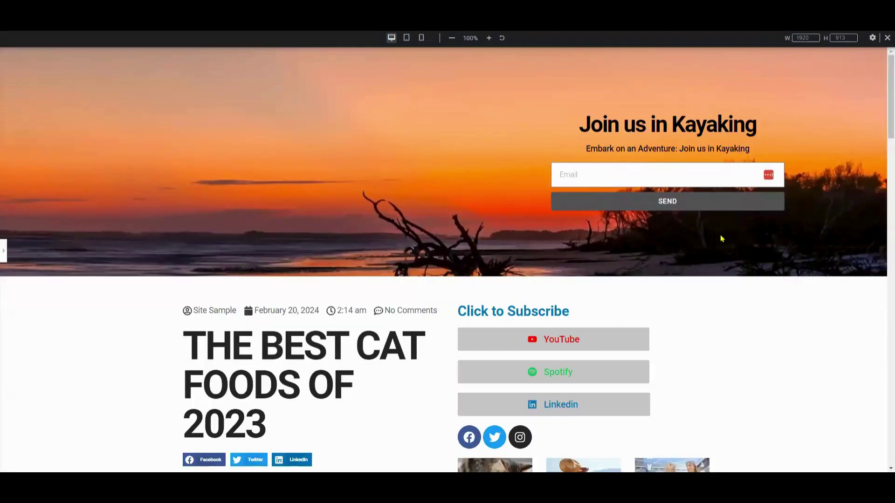
scroll(721, 238, "down", 3)
scroll(714, 241, "down", 20)
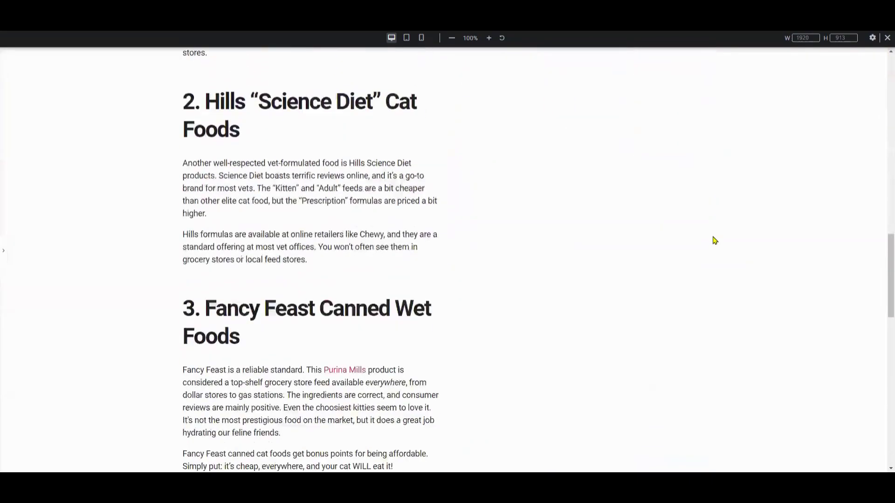
scroll(677, 224, "up", 7)
scroll(676, 224, "up", 15)
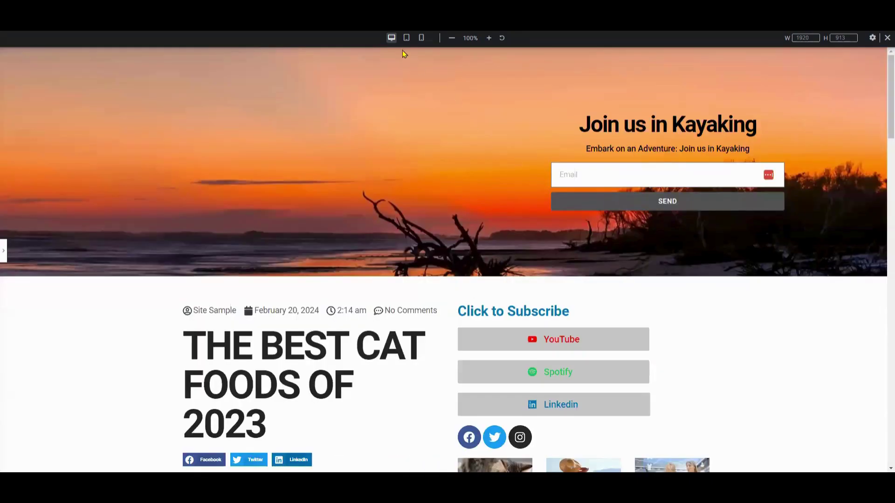
left_click(406, 37)
scroll(534, 184, "down", 5)
scroll(534, 184, "down", 5)
scroll(511, 175, "up", 15)
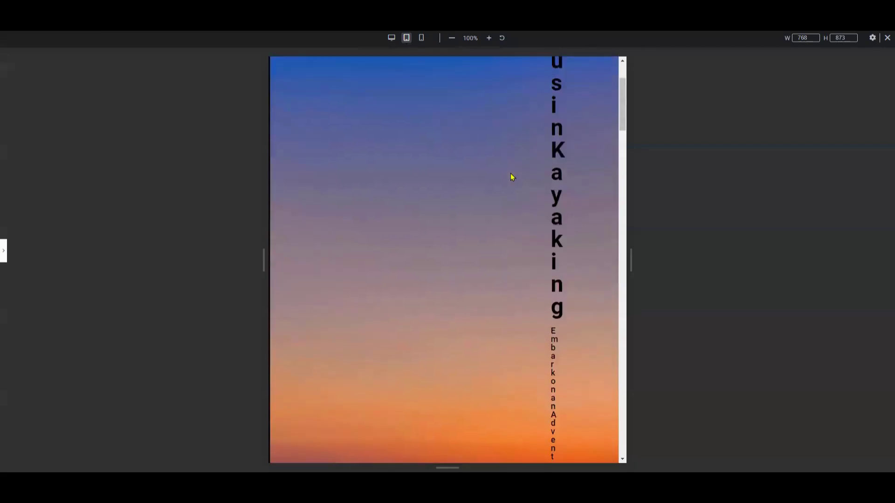
Step: Set all the signup container's margins to 0 in the tablet layout
left_click(3, 251)
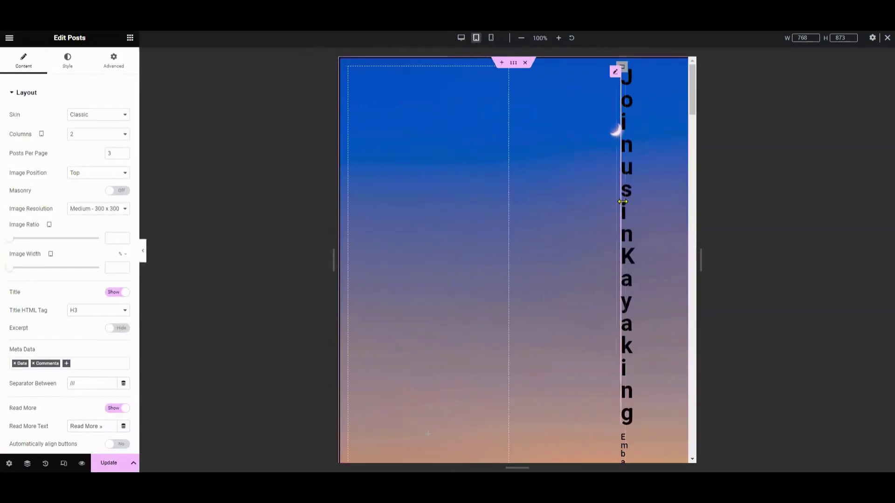
left_click(622, 70)
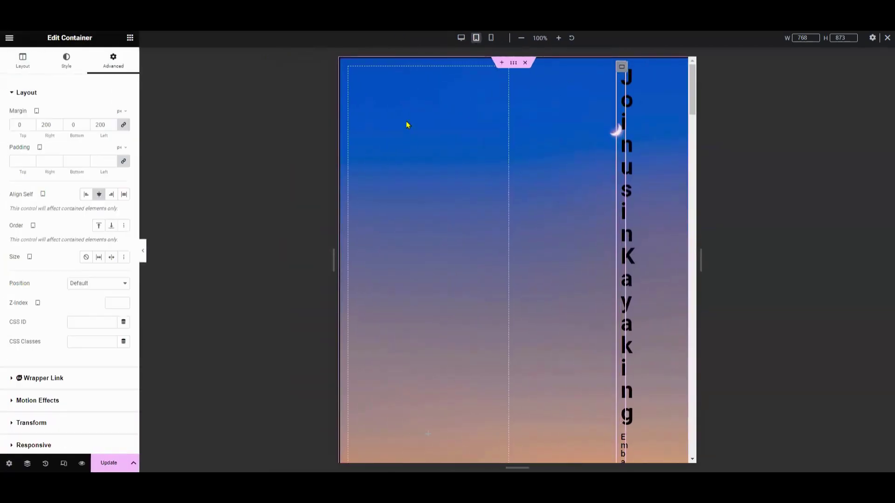
double_click(61, 127)
type("100")
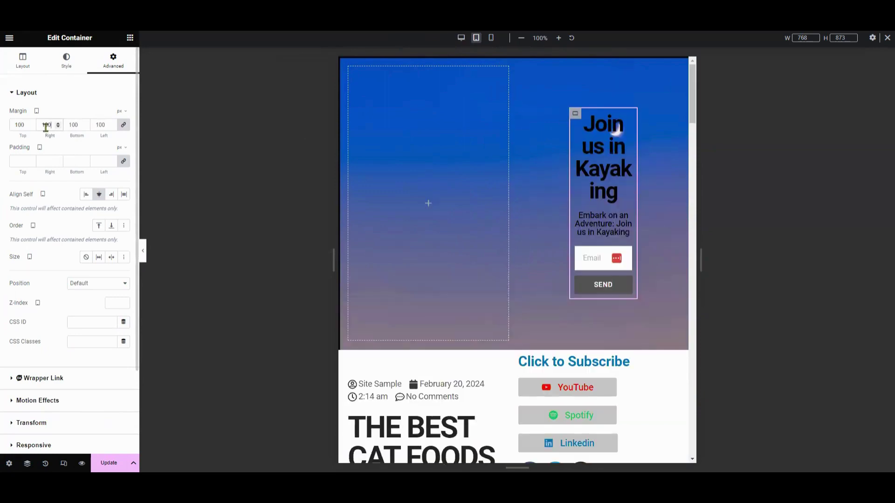
left_click(122, 126)
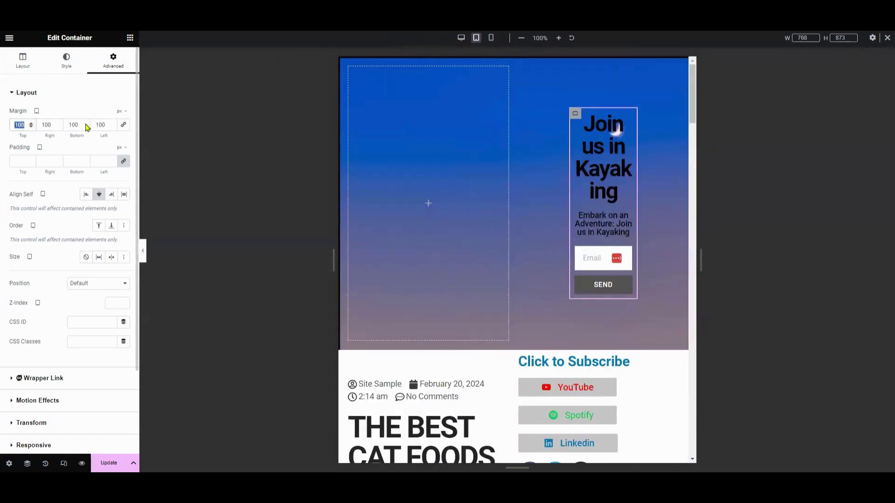
type("0")
double_click(100, 125)
type("0")
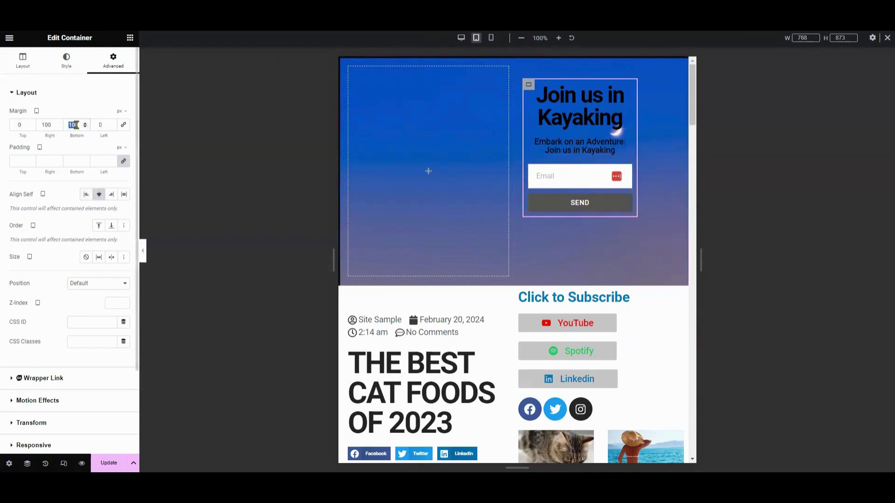
type("0")
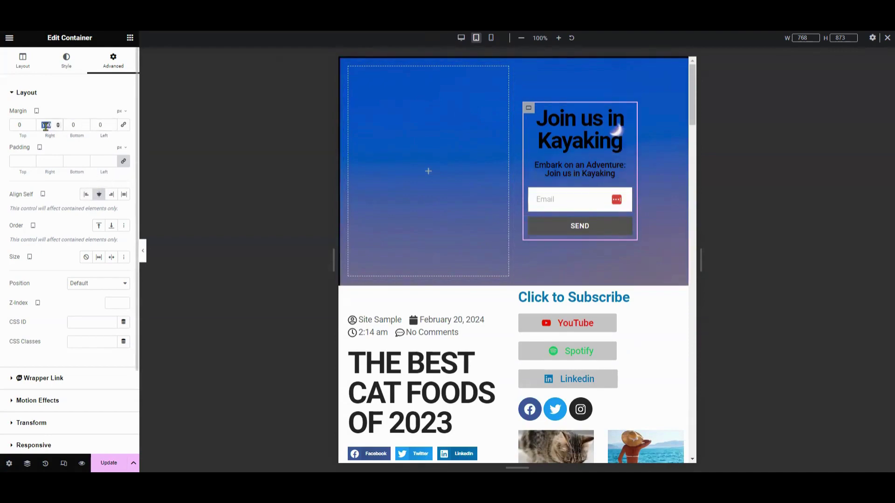
type("50")
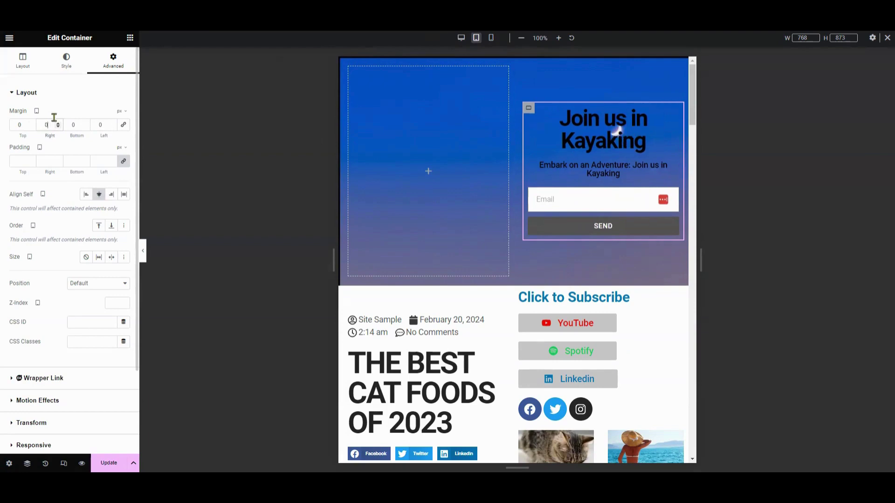
left_click(27, 93)
left_click(145, 254)
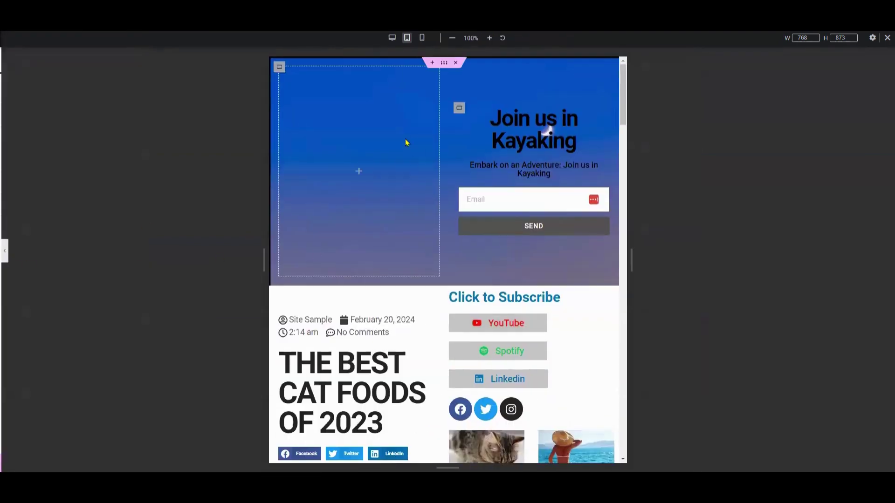
Step: Move the hero background to Y position −800 to reveal the sunset horizon
left_click(445, 62)
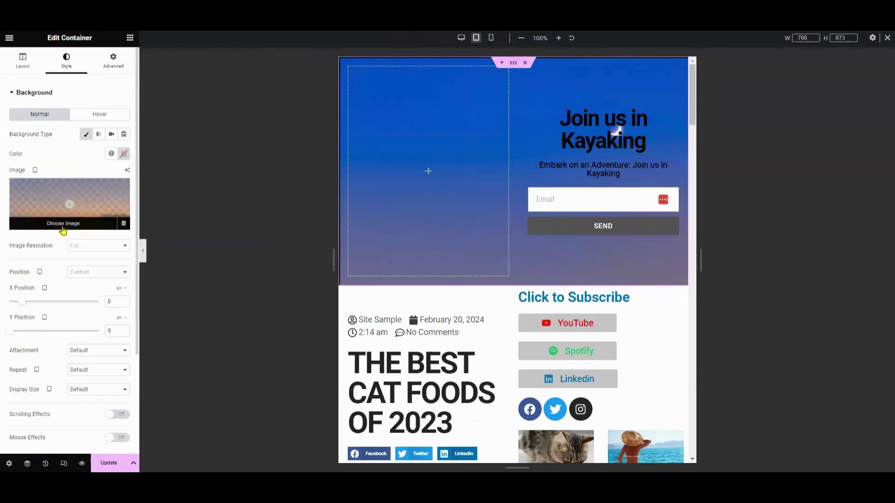
left_click_drag(19, 332, 4, 330)
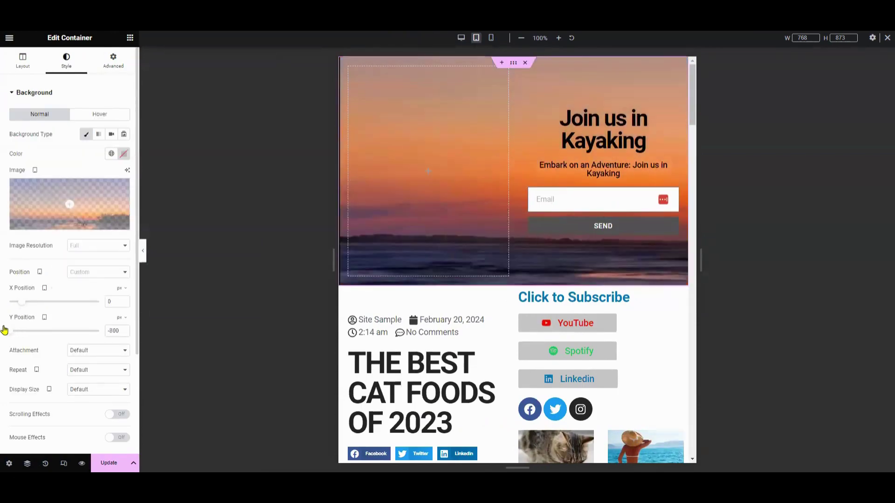
left_click(143, 250)
scroll(422, 254, "down", 4)
Step: Set the mobile header container's background Y position to -800 px to reveal the orange sunset
scroll(422, 254, "down", 15)
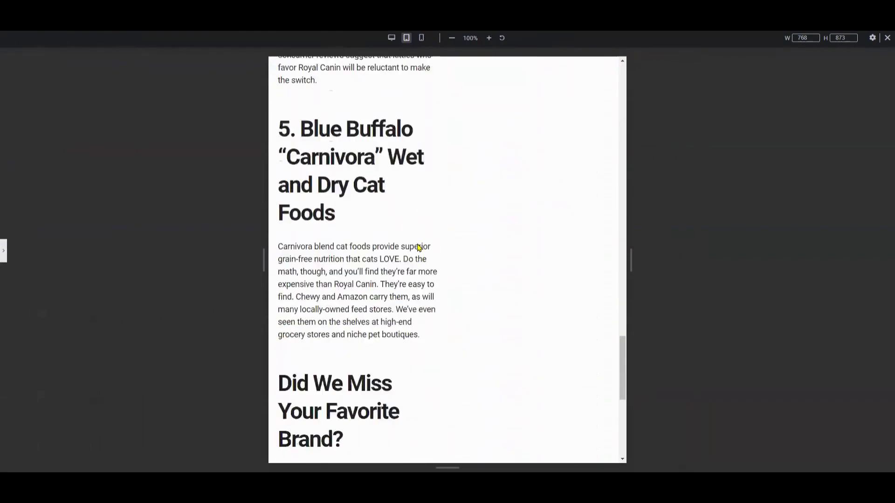
scroll(466, 196, "up", 15)
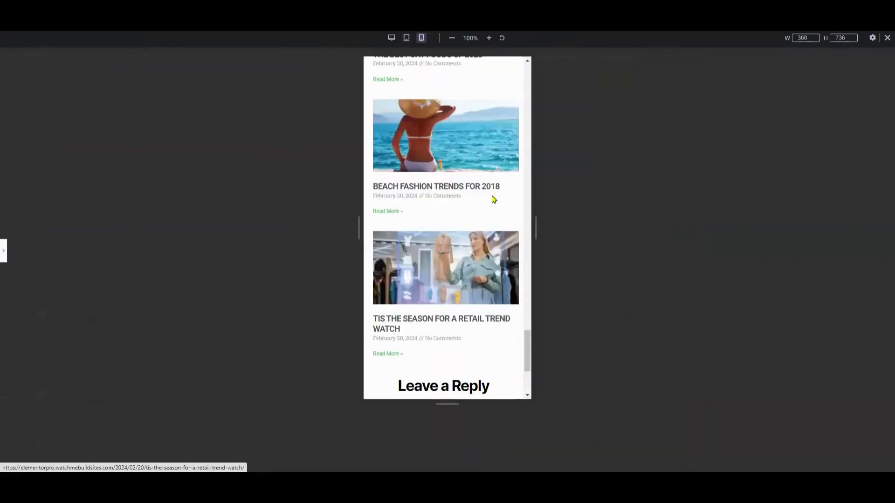
scroll(421, 252, "down", 10)
scroll(440, 247, "up", 12)
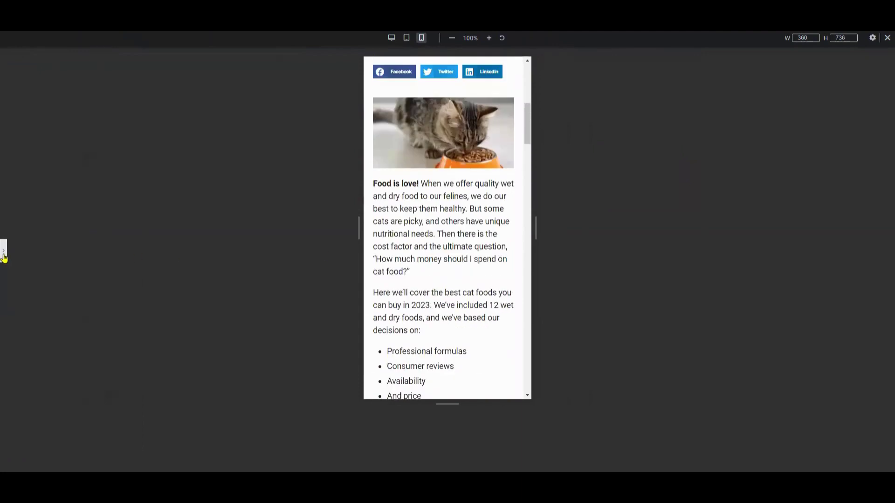
left_click(4, 245)
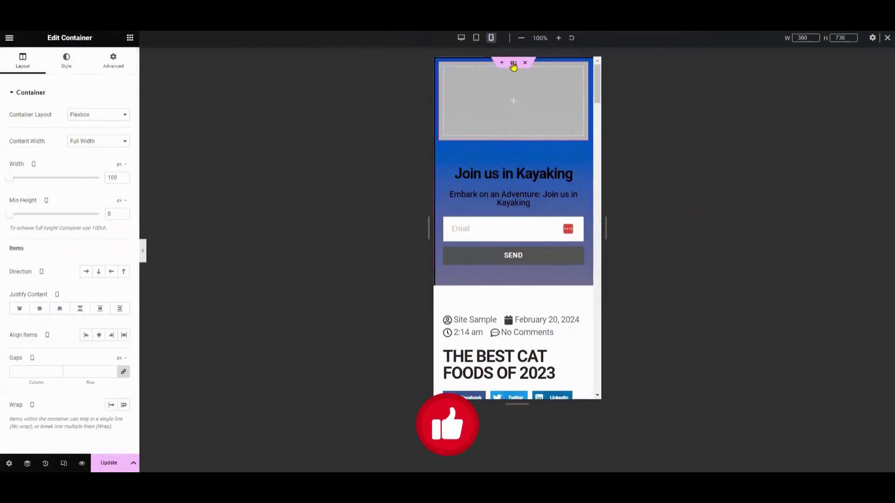
left_click(70, 70)
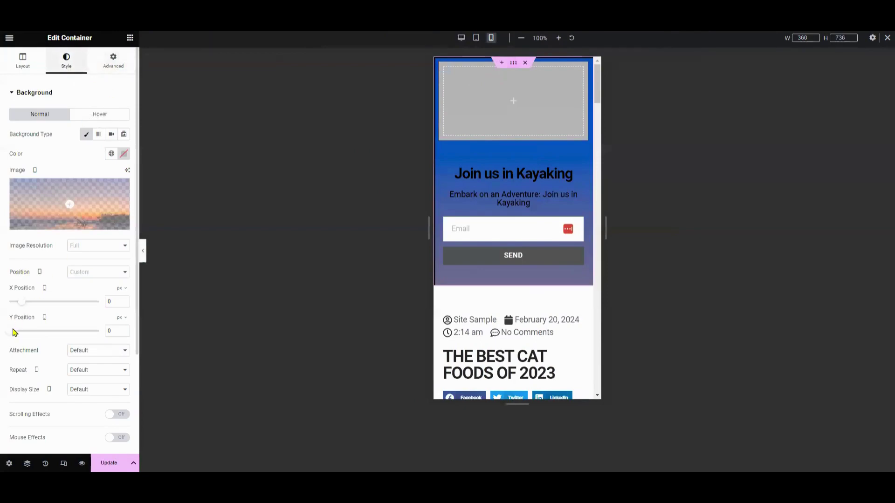
left_click_drag(14, 333, 11, 335)
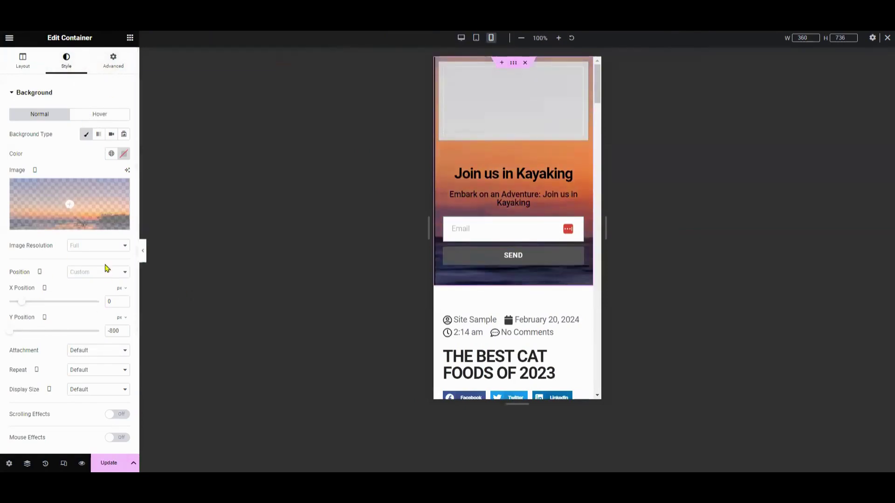
left_click(143, 250)
scroll(450, 258, "down", 20)
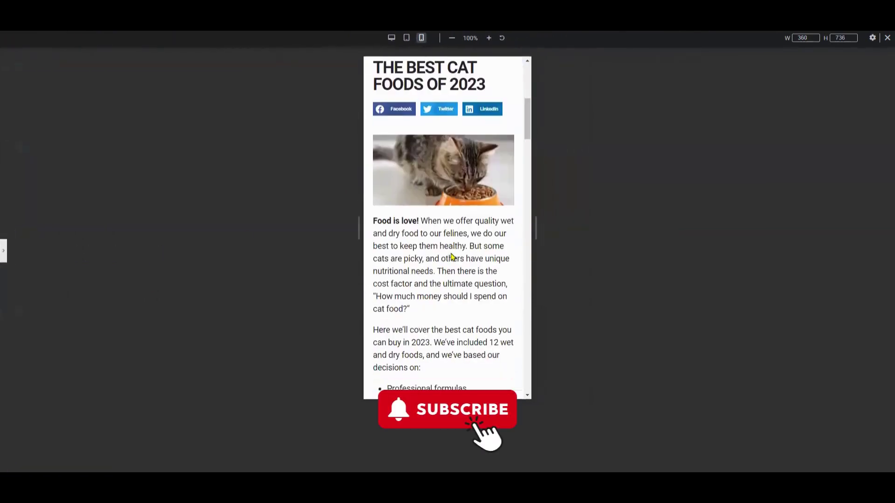
scroll(455, 248, "up", 20)
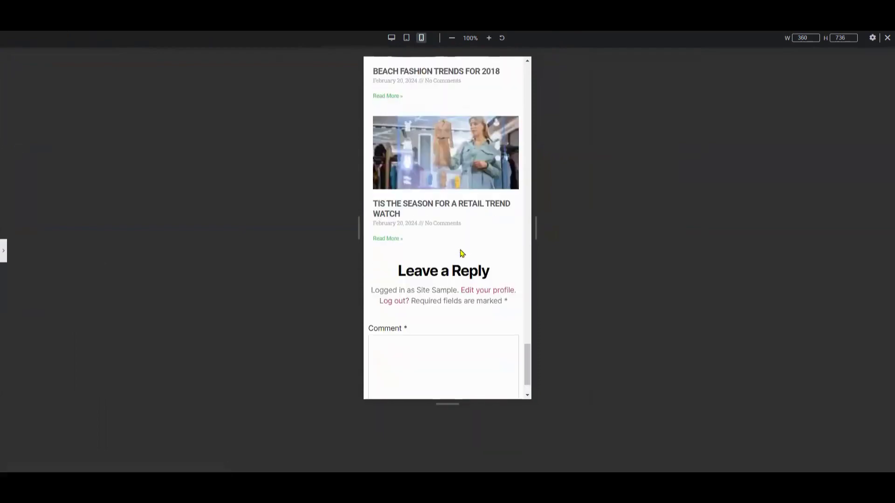